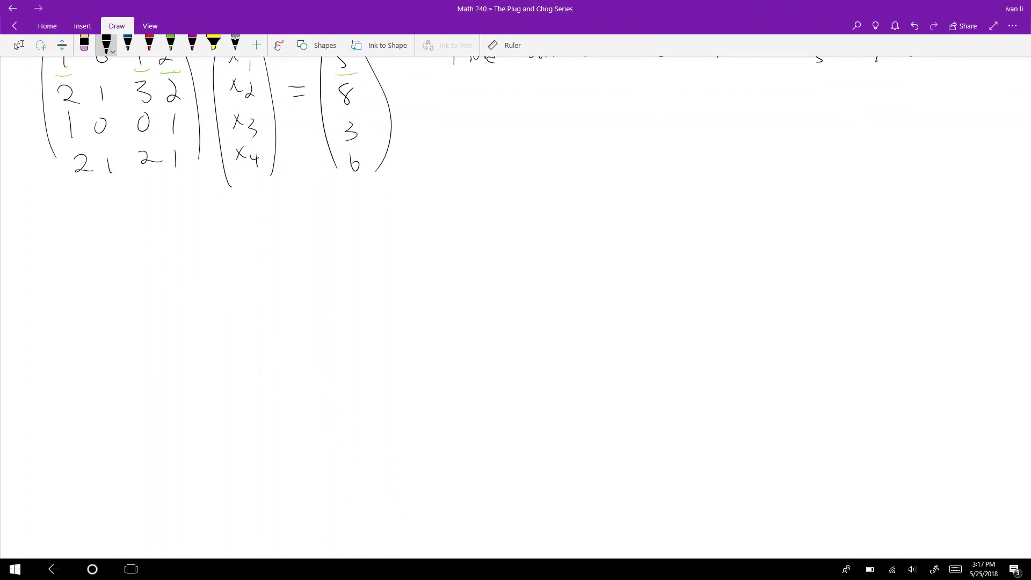
Switch to the selection tool and show the page title and the 4×4 system equal to (5, 8, 3, 6)
click(19, 45)
scroll(515, 306, right, 1)
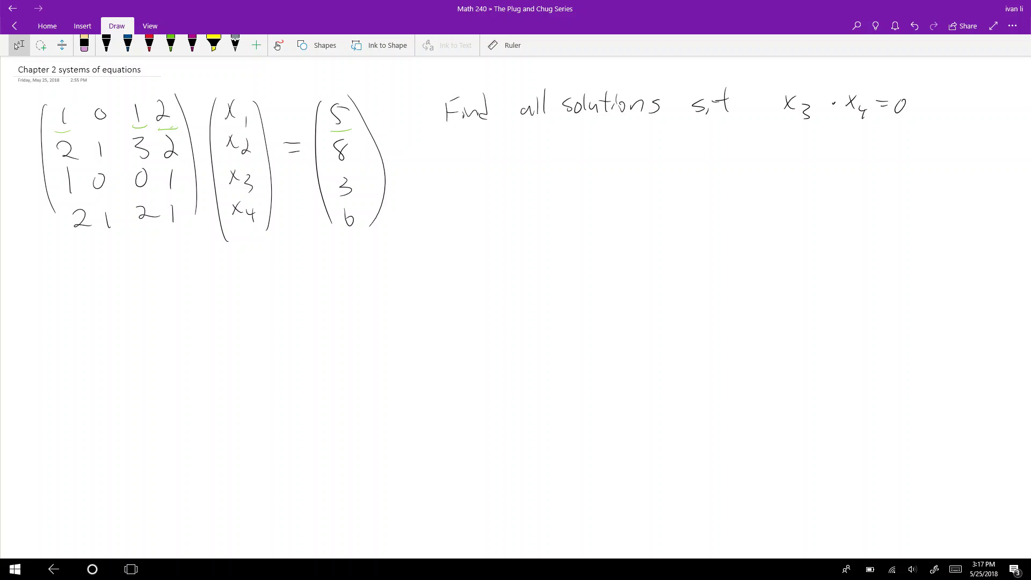
Underline the first-column 1 again in green, undoing a stray mark under the 8
click(171, 45)
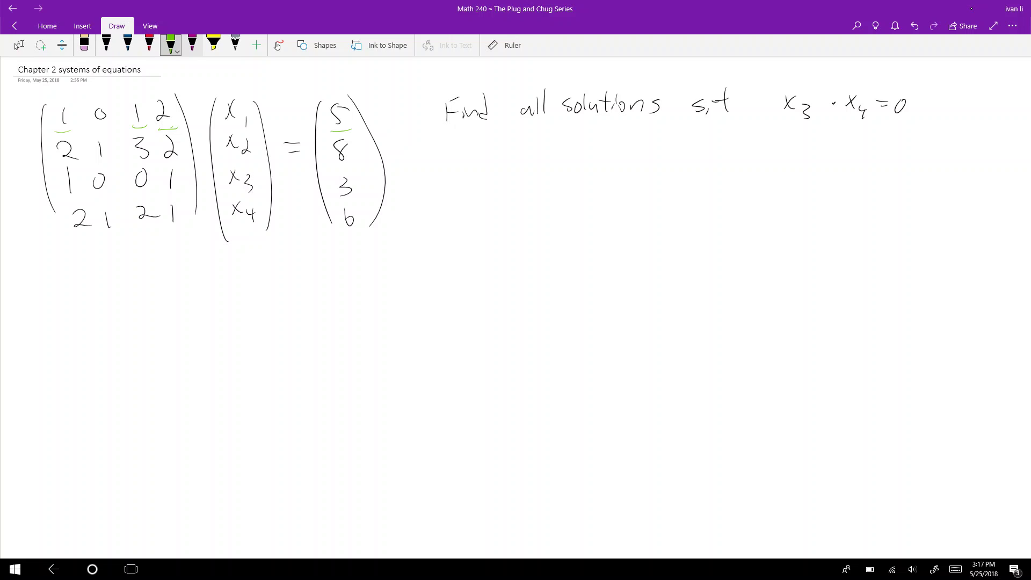
drag(56, 132, 75, 138)
drag(322, 177, 350, 169)
key(ctrl+z)
click(106, 46)
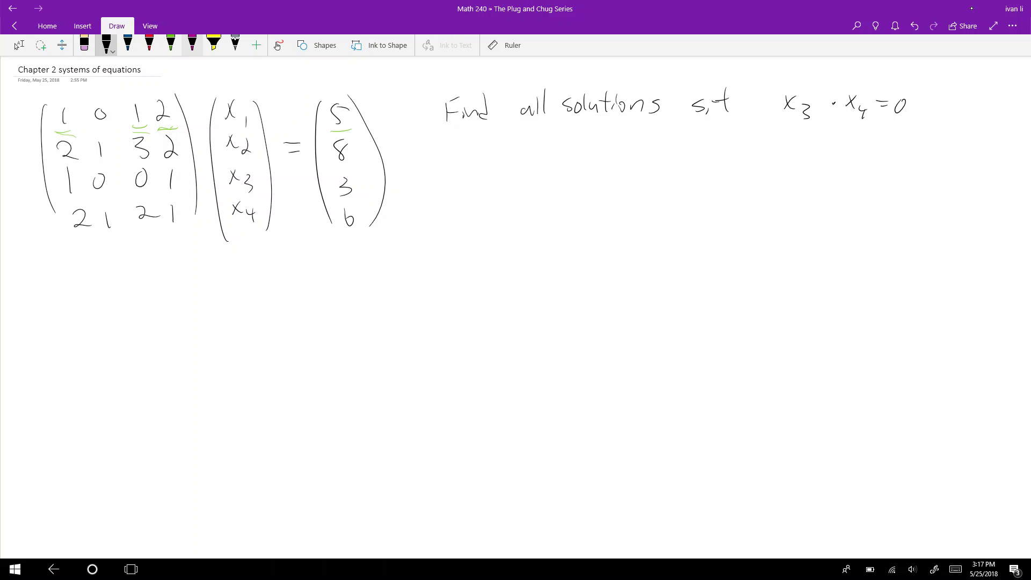
scroll(16, 46, down, 1)
click(19, 45)
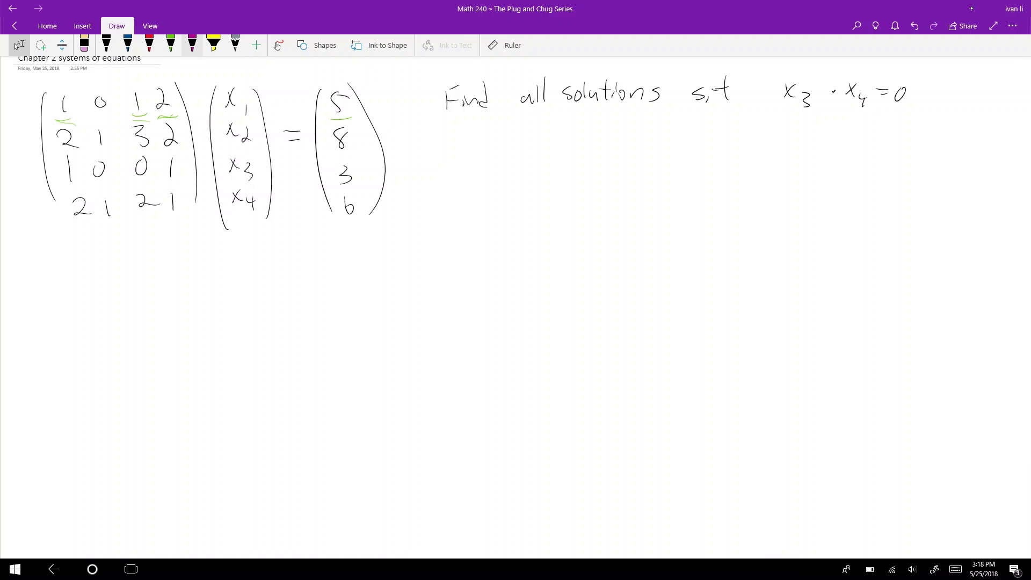
scroll(16, 46, down, 1)
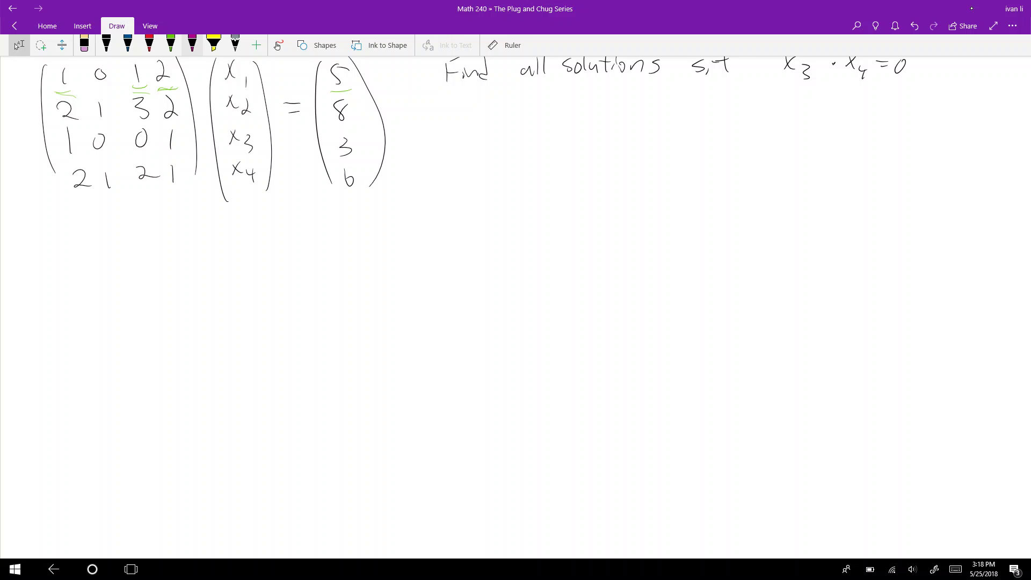
In black ink, write the bracketed coefficient rows 1 0 1 2, 2 1 3 2, 1 0 0 1, 2 1 2 1
click(106, 45)
drag(59, 244, 62, 364)
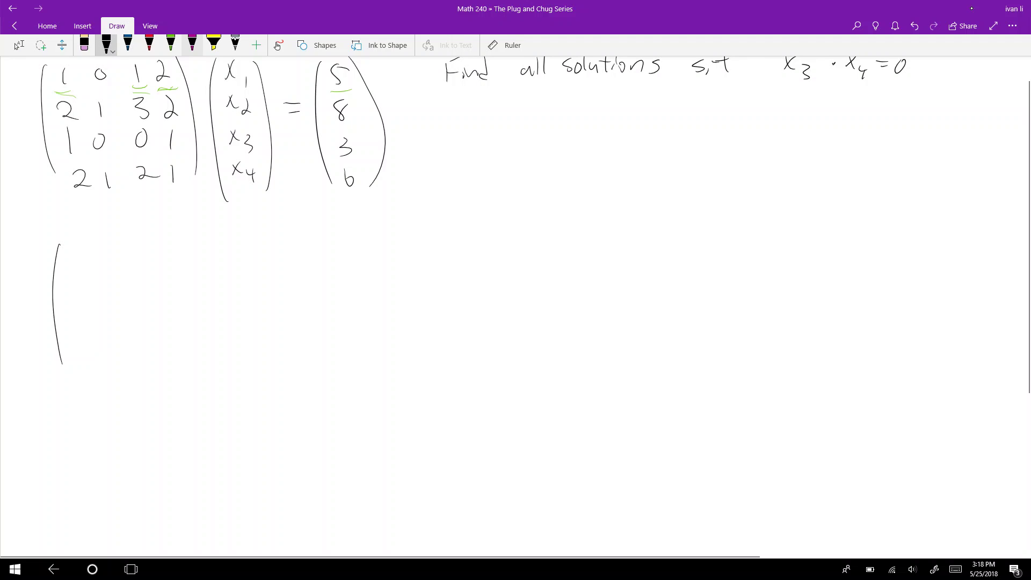
mouse_move(75, 247)
mouse_down()
mouse_move(75, 266)
mouse_move(121, 263)
mouse_move(119, 251)
mouse_move(153, 263)
mouse_up()
mouse_move(173, 246)
mouse_down()
mouse_move(175, 261)
mouse_move(190, 261)
mouse_up()
drag(80, 291, 96, 307)
mouse_move(119, 287)
mouse_down()
mouse_move(120, 308)
mouse_move(160, 299)
mouse_move(154, 309)
mouse_up()
drag(181, 289, 197, 307)
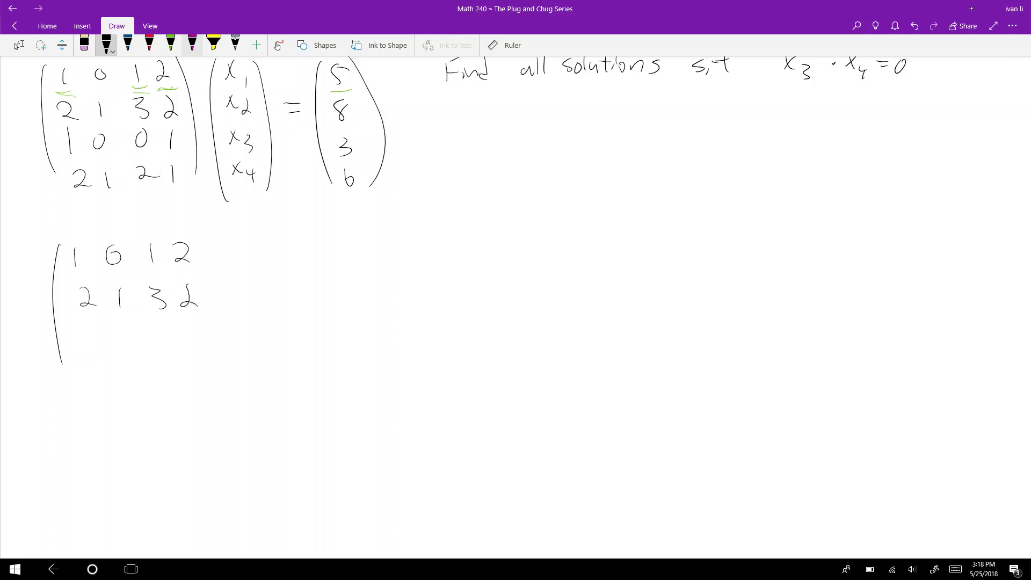
drag(85, 324, 84, 341)
drag(116, 327, 193, 341)
drag(80, 360, 98, 374)
mouse_move(119, 359)
mouse_down()
mouse_move(121, 375)
mouse_move(197, 376)
mouse_up()
Add the augment bar and the right-hand column 5, 8, 3, 6, then close the bracket
drag(218, 238, 222, 378)
mouse_move(249, 245)
mouse_down()
mouse_move(247, 262)
mouse_move(265, 248)
mouse_up()
mouse_move(254, 279)
mouse_down()
mouse_move(248, 298)
mouse_move(254, 284)
mouse_up()
drag(248, 317, 248, 338)
drag(254, 350, 251, 362)
drag(277, 242, 281, 379)
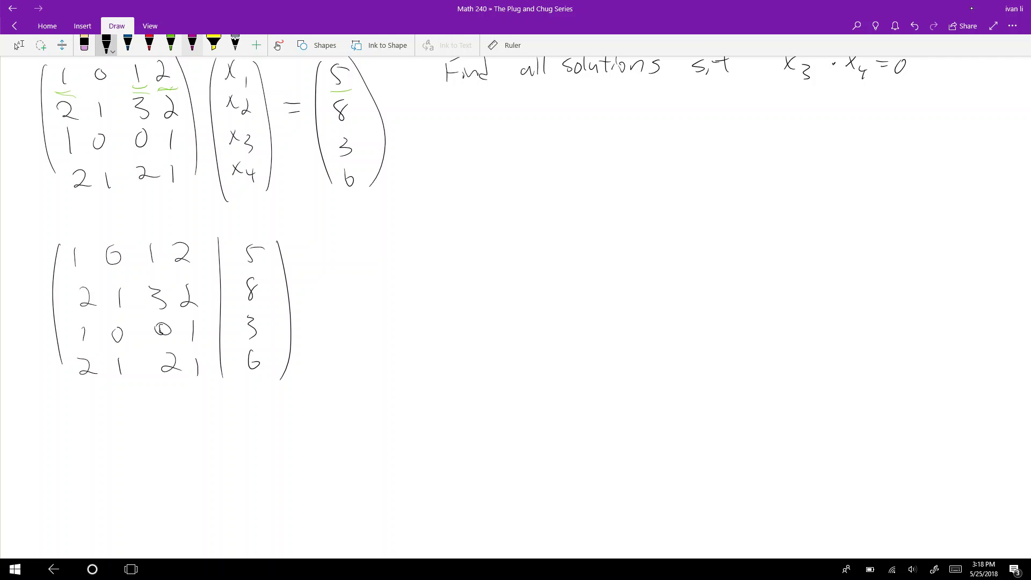
Mark rows 2 and 3 of the augmented matrix with a red dash
click(150, 44)
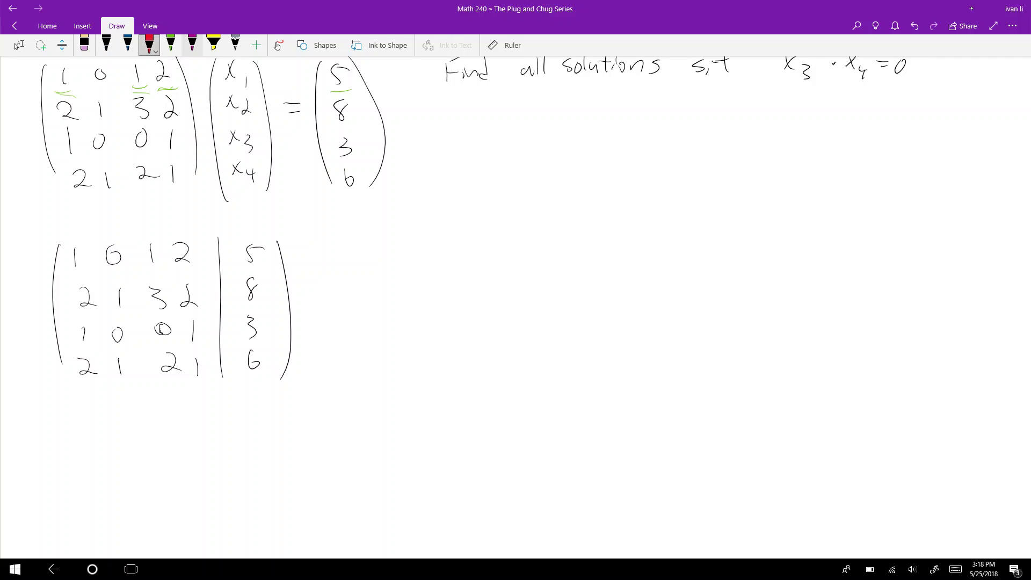
mouse_move(42, 296)
mouse_down()
mouse_move(63, 299)
mouse_move(66, 329)
mouse_up()
click(170, 44)
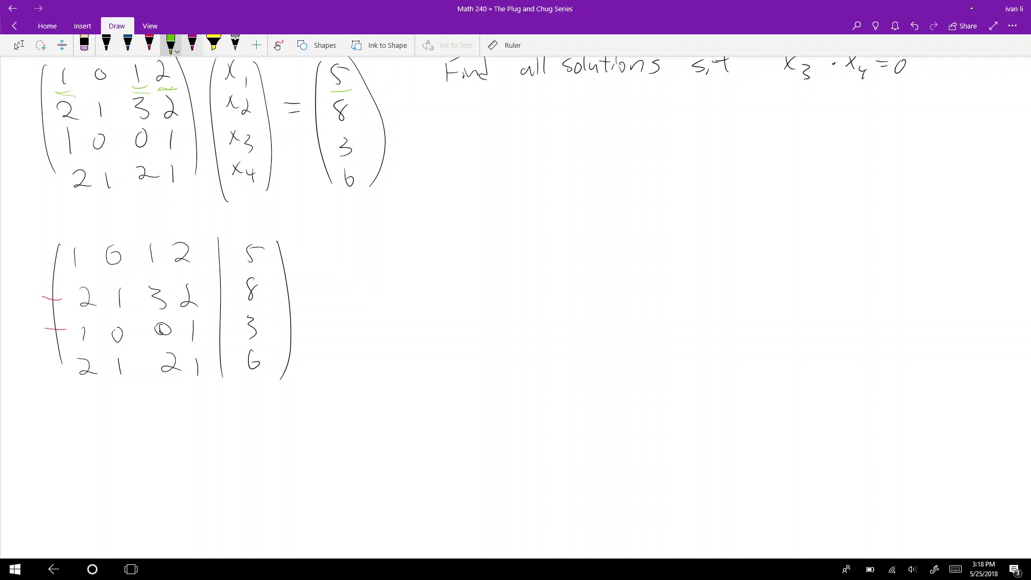
Mark rows 3 and 4 of the augmented matrix with green dashes
drag(49, 363, 79, 359)
drag(14, 333, 35, 329)
click(106, 44)
Write ~ and start the new matrix with rows 1 0 1 2 | 5 and 0 1 3 0 | 2
drag(304, 306, 329, 309)
mouse_move(365, 243)
mouse_down()
mouse_move(368, 387)
mouse_move(390, 265)
mouse_up()
mouse_move(425, 247)
mouse_down()
mouse_move(422, 260)
mouse_move(426, 248)
mouse_up()
mouse_move(461, 248)
mouse_down()
mouse_move(465, 263)
mouse_move(493, 266)
mouse_up()
drag(508, 238, 503, 378)
drag(546, 248, 544, 266)
drag(550, 248, 575, 244)
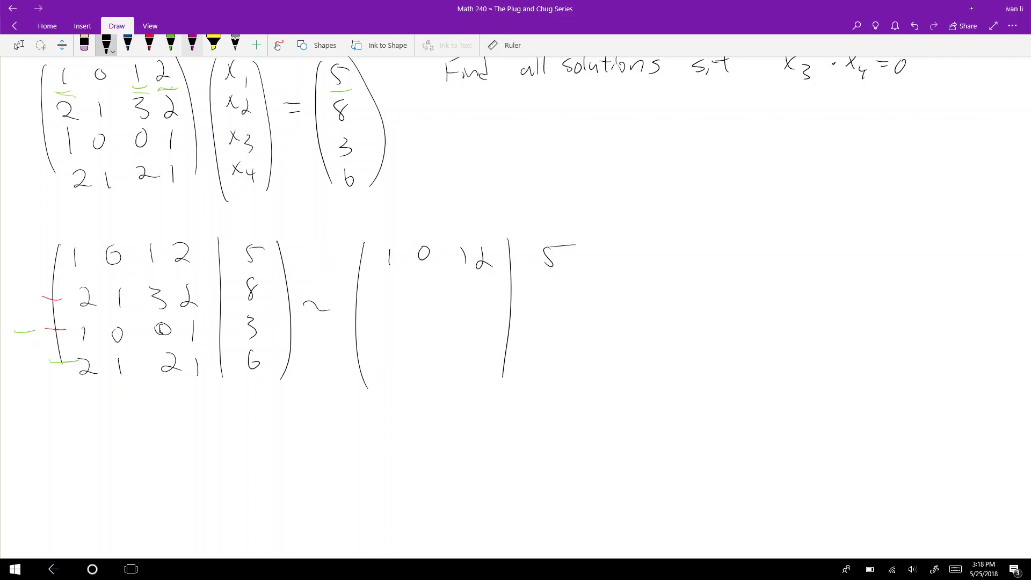
mouse_move(395, 296)
mouse_down()
mouse_move(427, 315)
mouse_move(497, 298)
mouse_up()
drag(546, 296, 563, 313)
Add rows 1 0 0 1 | 3 and 0 1 2 −1 | 0, then close the matrix bracket
drag(392, 329, 391, 350)
mouse_move(425, 336)
mouse_down()
mouse_move(462, 335)
mouse_move(490, 356)
mouse_up()
mouse_move(383, 376)
mouse_down()
mouse_move(394, 389)
mouse_move(396, 379)
mouse_move(394, 392)
mouse_move(490, 378)
mouse_up()
drag(496, 369, 497, 389)
mouse_move(549, 336)
mouse_down()
mouse_move(556, 392)
mouse_move(547, 376)
mouse_up()
drag(588, 236, 590, 400)
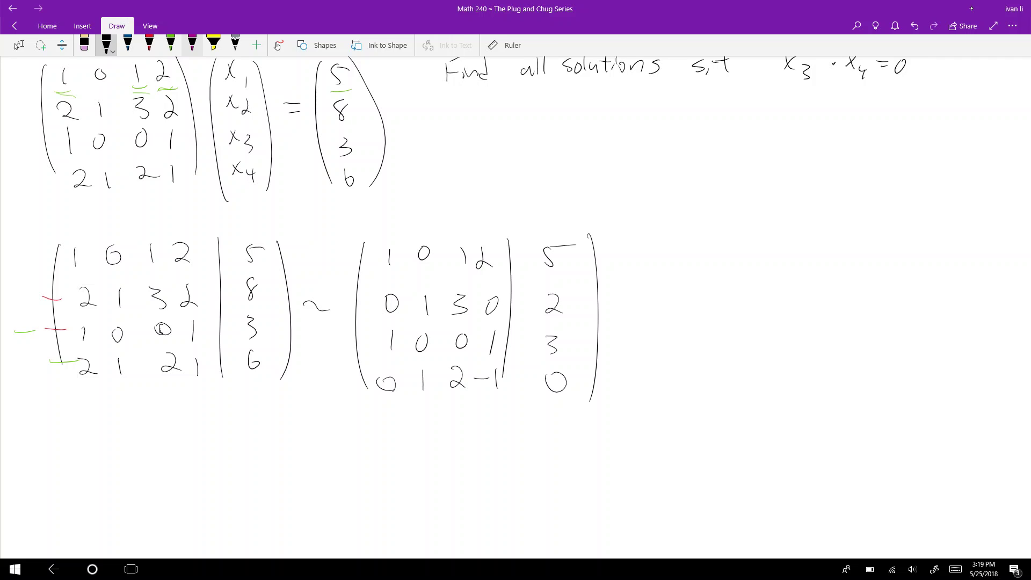
Mark the second matrix's row 1 in magenta and row 3 with a magenta arrow
click(192, 43)
drag(349, 254, 373, 259)
drag(347, 337, 376, 339)
mouse_move(368, 331)
mouse_down()
mouse_move(378, 338)
mouse_move(370, 347)
mouse_up()
click(105, 43)
Write ~ and the third matrix's coefficient rows 0 0 1 1, 0 1 3 0, 1 0 0 1, 0 1 2 −1
drag(606, 318, 641, 316)
mouse_move(664, 248)
mouse_down()
mouse_move(656, 404)
mouse_move(665, 420)
mouse_up()
mouse_move(696, 262)
mouse_down()
mouse_move(755, 263)
mouse_move(843, 286)
mouse_up()
mouse_move(707, 311)
mouse_down()
mouse_move(755, 309)
mouse_move(756, 330)
mouse_move(803, 315)
mouse_move(799, 331)
mouse_move(837, 329)
mouse_up()
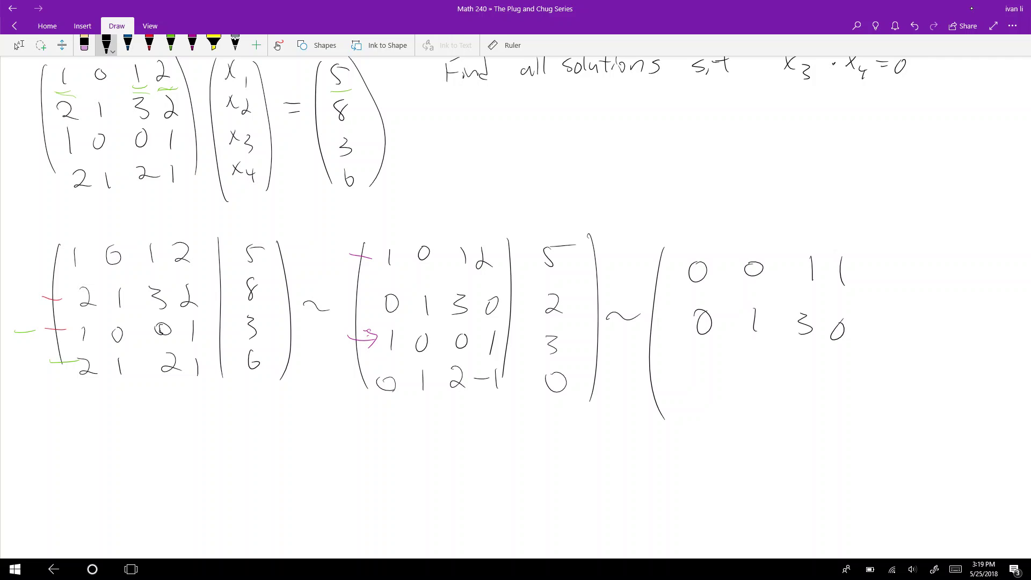
mouse_move(702, 357)
mouse_down()
mouse_move(754, 378)
mouse_move(757, 361)
mouse_move(798, 360)
mouse_up()
drag(841, 364, 841, 385)
mouse_move(710, 399)
mouse_down()
mouse_move(705, 415)
mouse_move(709, 398)
mouse_up()
mouse_move(759, 393)
mouse_down()
mouse_move(759, 413)
mouse_move(816, 414)
mouse_up()
mouse_move(825, 410)
mouse_down()
mouse_move(844, 409)
mouse_move(847, 422)
mouse_up()
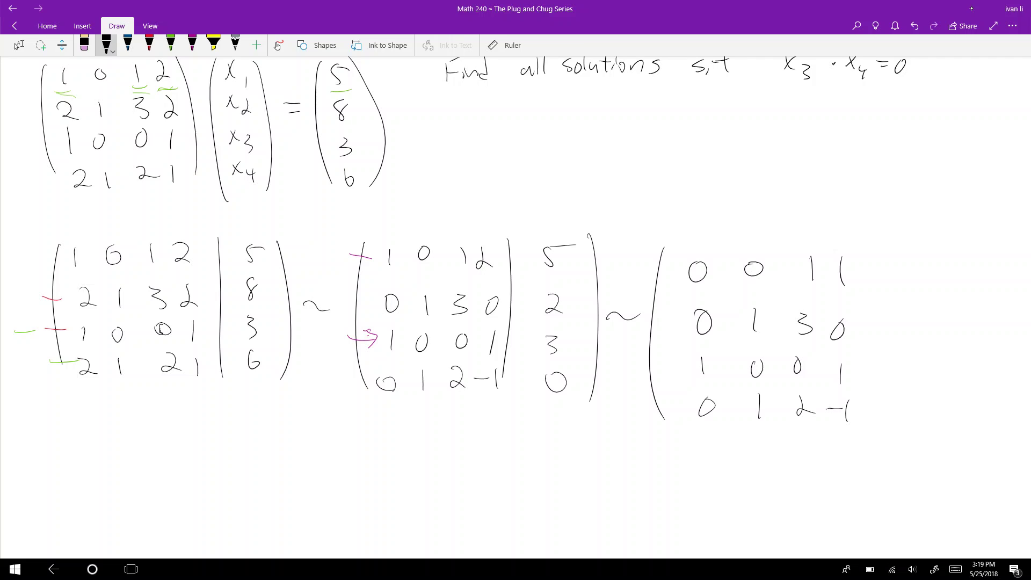
Add the augment bar and column 2, 2, 3, 0, fixing the 3, then close the parenthesis
drag(880, 249, 872, 432)
mouse_move(910, 264)
mouse_down()
mouse_move(919, 344)
mouse_move(904, 377)
mouse_up()
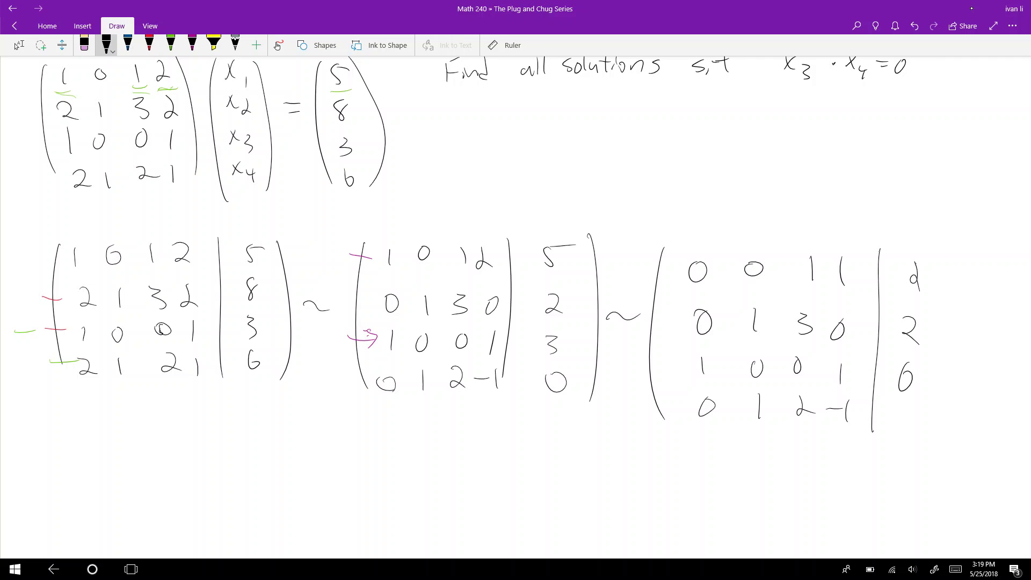
mouse_move(908, 365)
mouse_down()
mouse_move(898, 385)
mouse_move(913, 406)
mouse_up()
drag(947, 245, 934, 423)
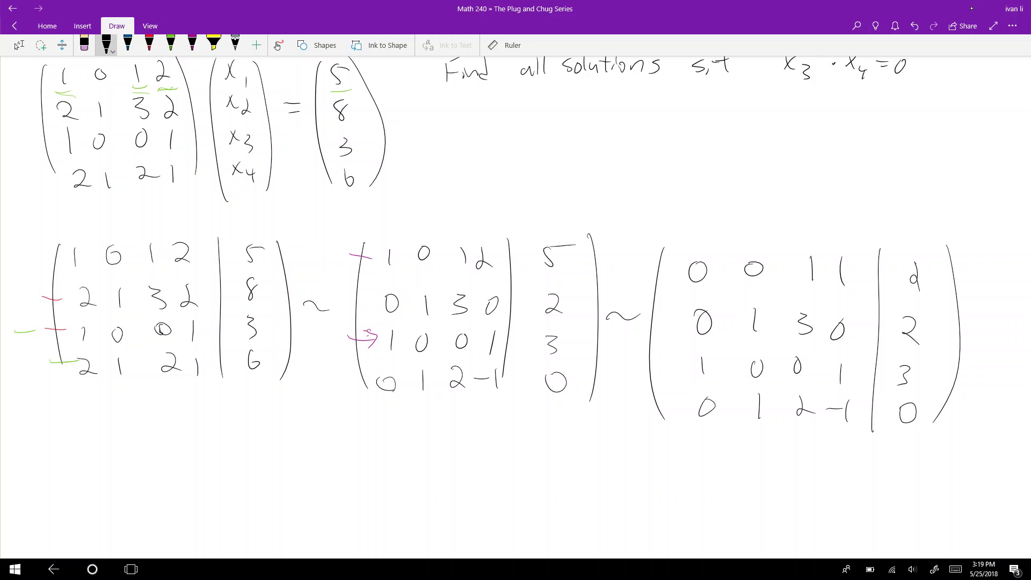
Draw green lines under the third matrix's rows to flag the reordering
click(170, 43)
drag(679, 427, 943, 444)
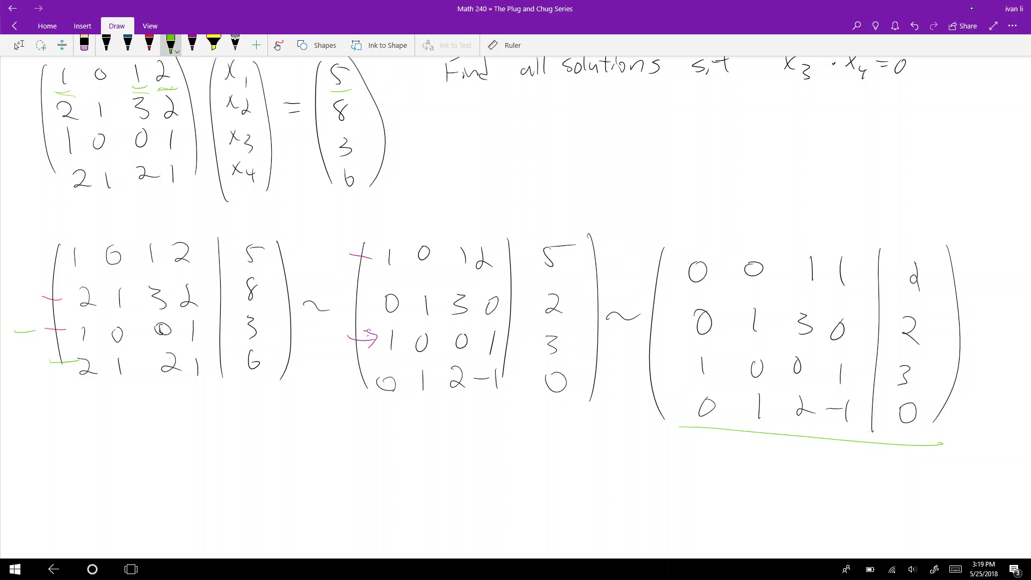
drag(718, 342, 928, 359)
drag(735, 293, 971, 310)
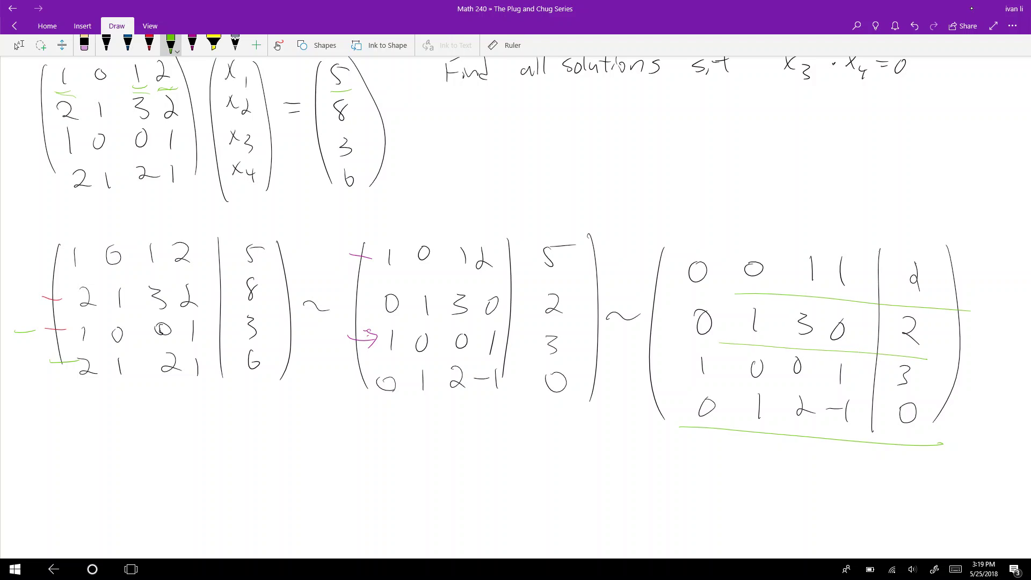
click(106, 43)
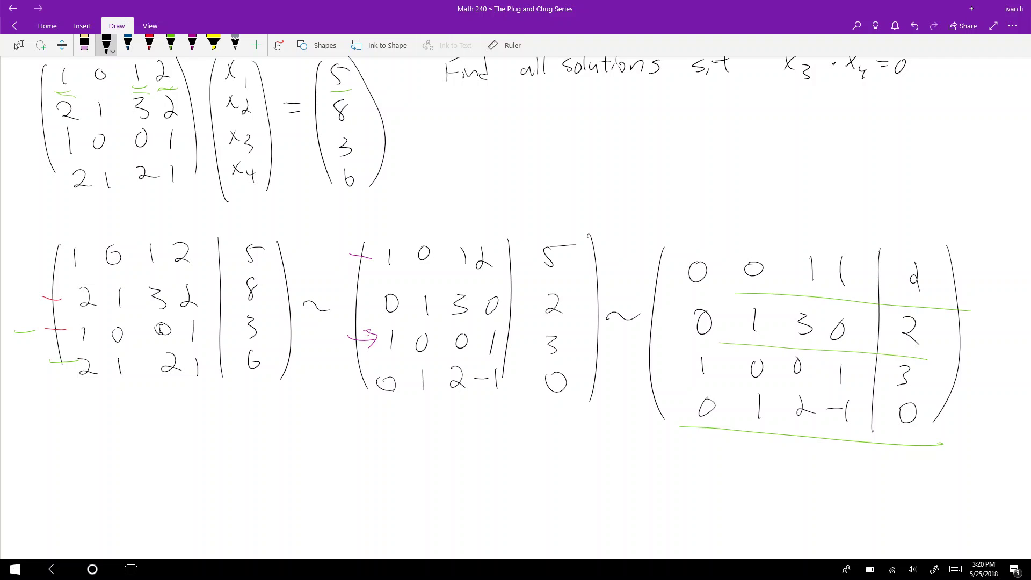
Below, write ~, the new matrix's bracket, augment bar and all-zero bottom row
drag(76, 472, 123, 470)
drag(148, 407, 171, 556)
scroll(516, 306, down, 1)
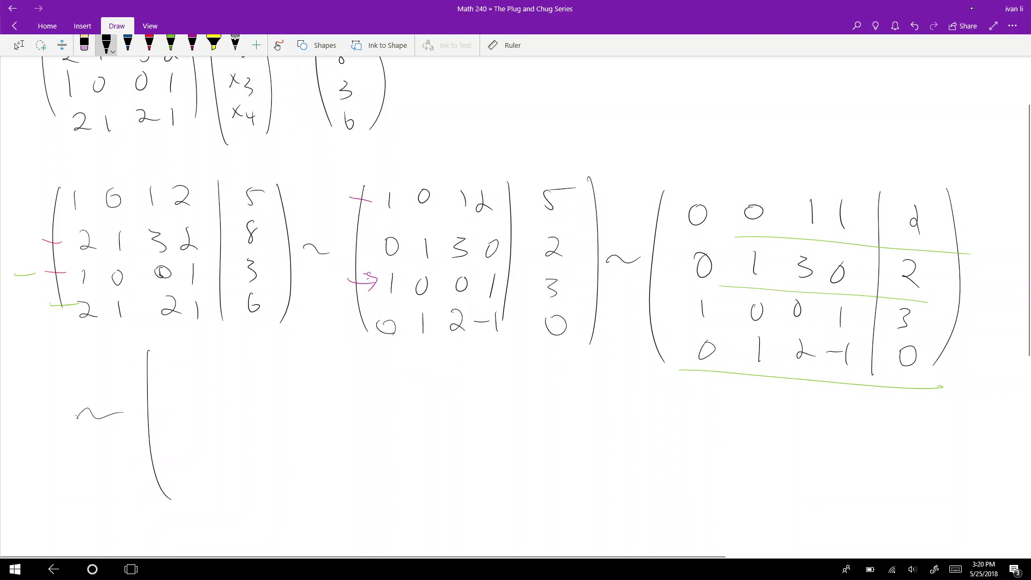
drag(194, 475, 322, 476)
mouse_move(344, 364)
mouse_down()
mouse_move(351, 488)
mouse_move(380, 462)
mouse_up()
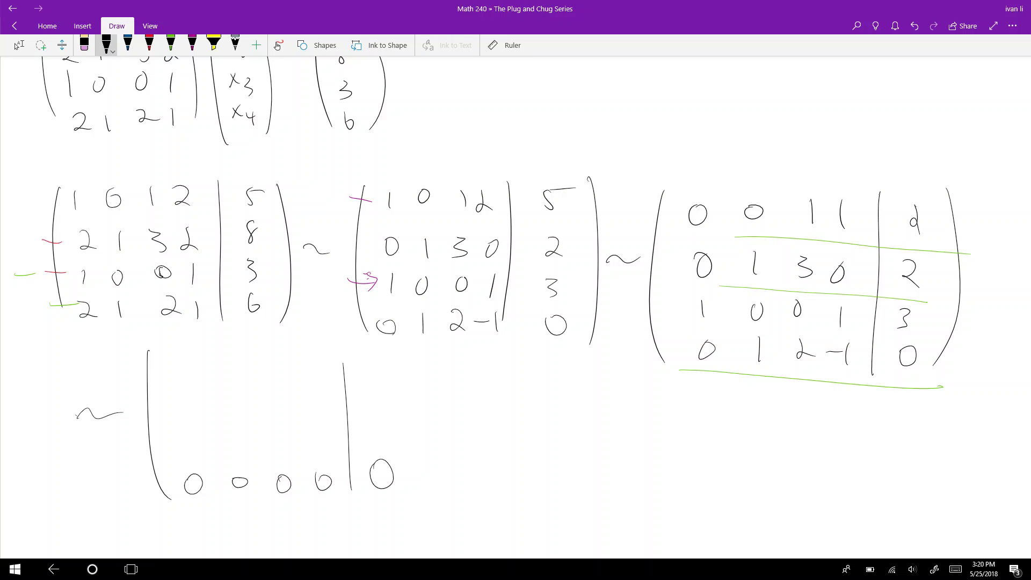
Scribble out the green lines under rows one and two
click(171, 45)
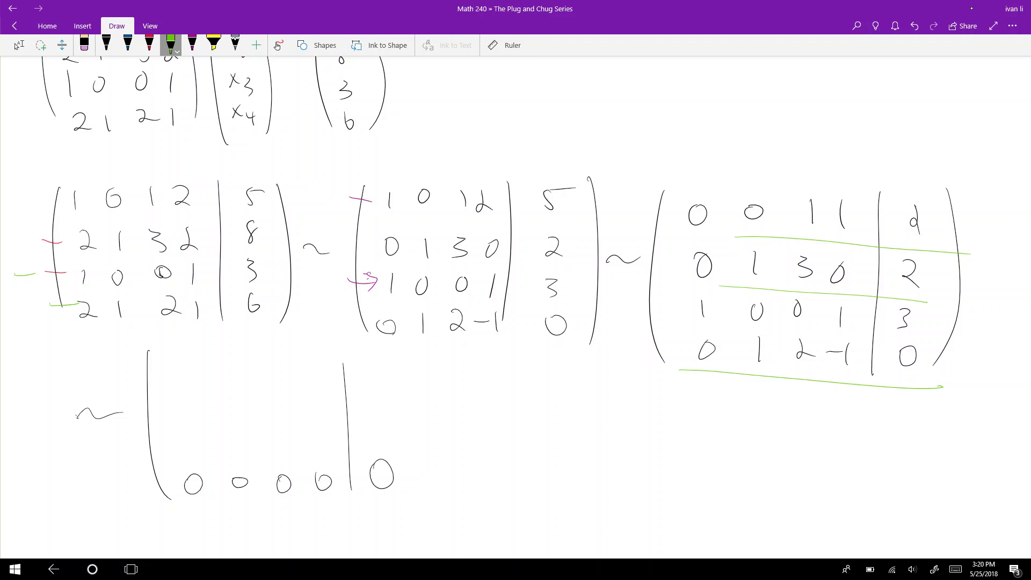
drag(737, 236, 858, 248)
drag(717, 292, 858, 302)
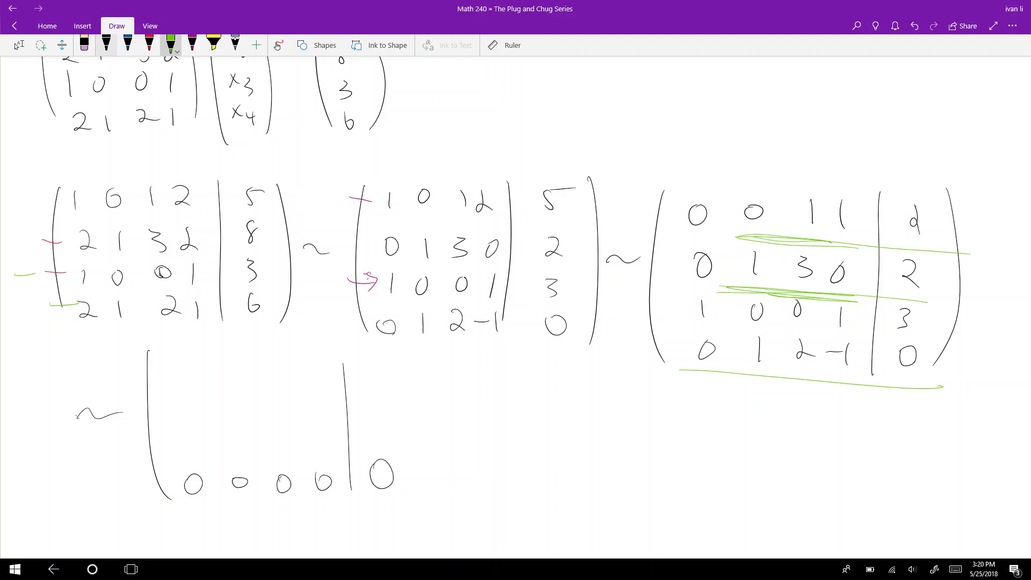
click(106, 45)
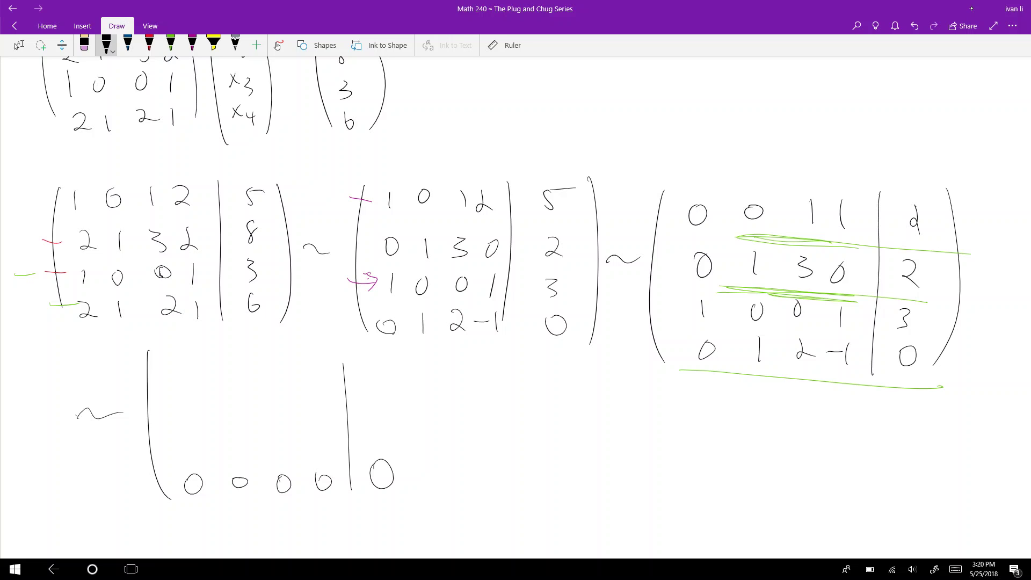
Fill in rows 1 0 0 1 | 3, 0 1 3 0 | 2, 0 0 1 1 | 2 and close the parenthesis
mouse_move(172, 359)
mouse_down()
mouse_move(175, 384)
mouse_move(216, 359)
mouse_move(271, 368)
mouse_move(267, 360)
mouse_up()
drag(314, 357, 316, 383)
drag(383, 362, 368, 385)
drag(183, 394, 276, 420)
drag(321, 393, 395, 416)
mouse_move(190, 442)
mouse_down()
mouse_move(241, 437)
mouse_move(293, 456)
mouse_up()
drag(320, 430, 321, 450)
drag(377, 430, 397, 447)
drag(401, 350, 418, 489)
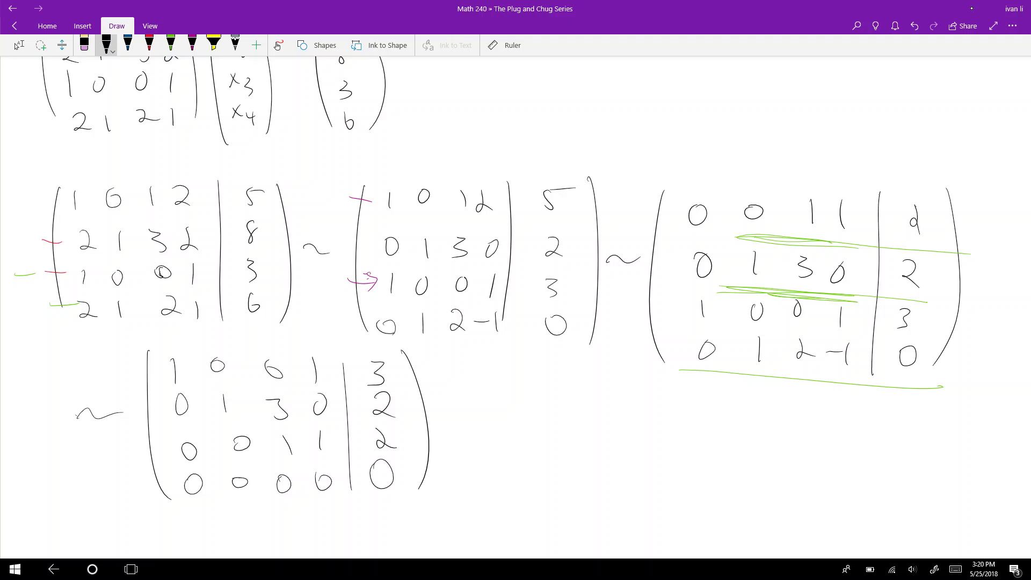
scroll(515, 290, down, 3)
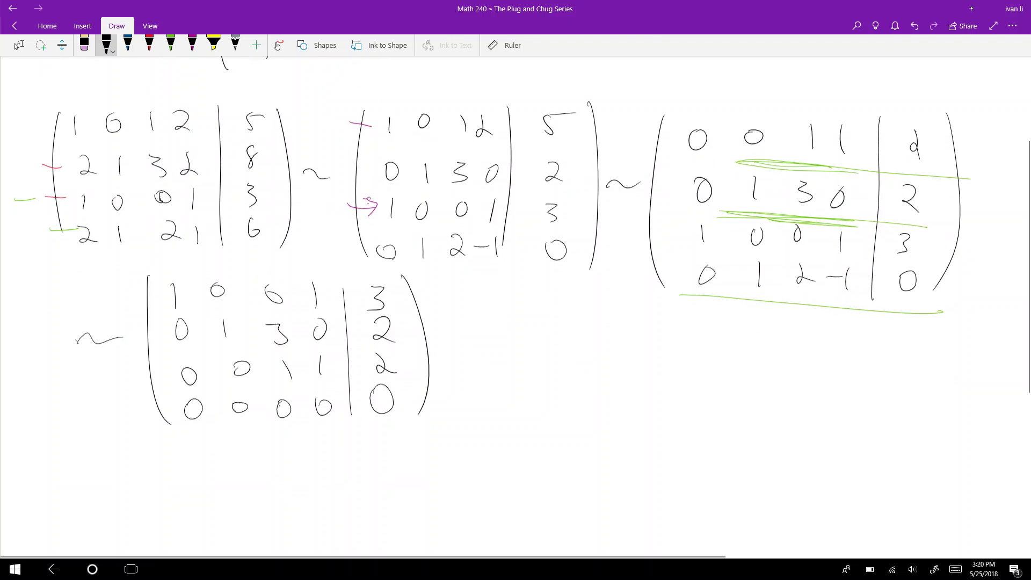
Handwrite 'let x4 = t' beside the reduced matrix in black ink
click(19, 45)
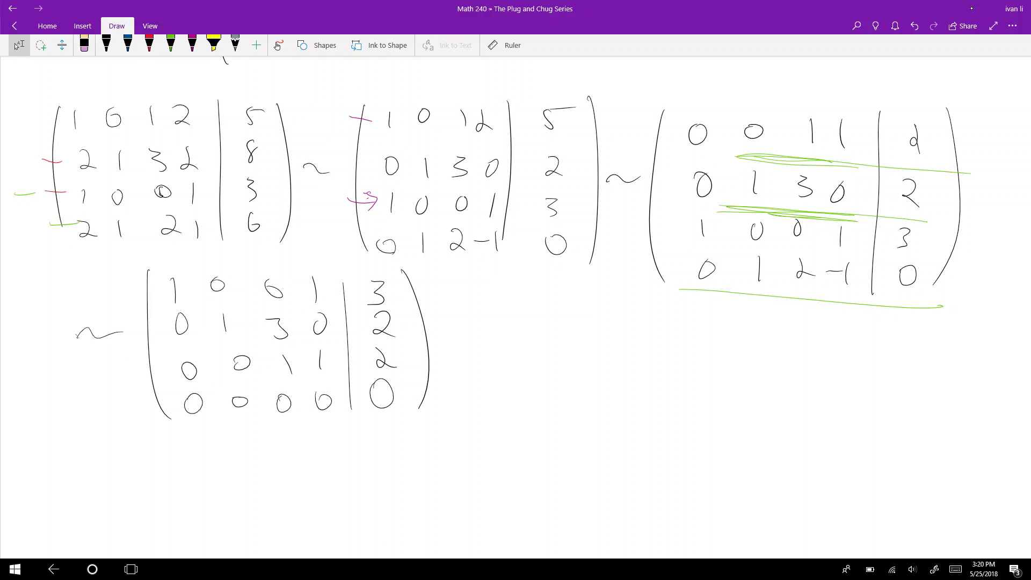
scroll(516, 290, down, 1)
click(106, 45)
click(192, 44)
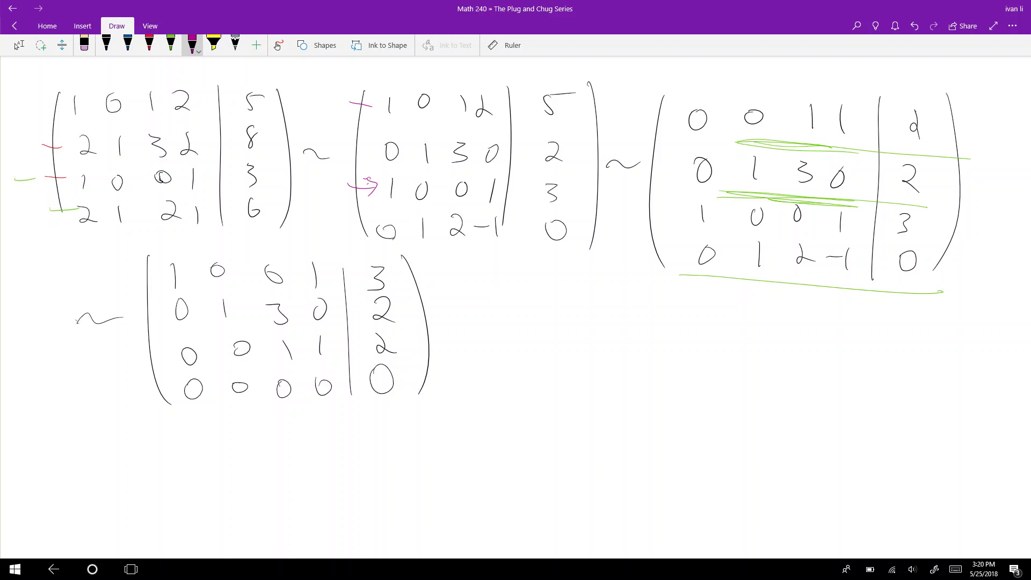
click(106, 44)
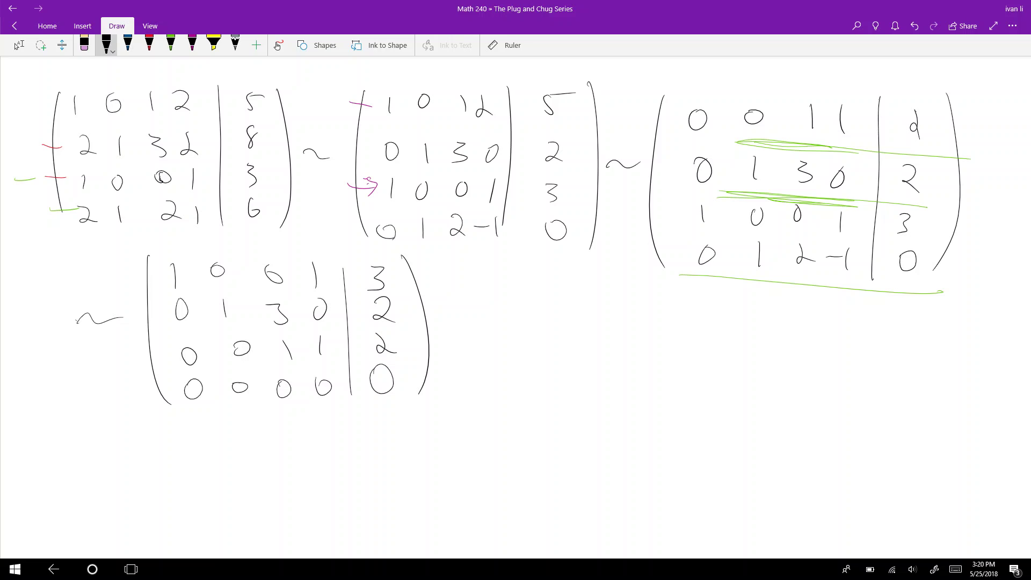
drag(498, 284, 510, 288)
mouse_move(512, 275)
mouse_down()
mouse_move(547, 262)
mouse_move(550, 286)
mouse_up()
mouse_move(549, 274)
mouse_down()
mouse_move(543, 285)
mouse_move(562, 289)
mouse_up()
mouse_move(559, 285)
mouse_down()
mouse_move(560, 295)
mouse_move(605, 286)
mouse_up()
drag(596, 278, 608, 276)
Add a red handwritten note below the bottom matrix
click(149, 45)
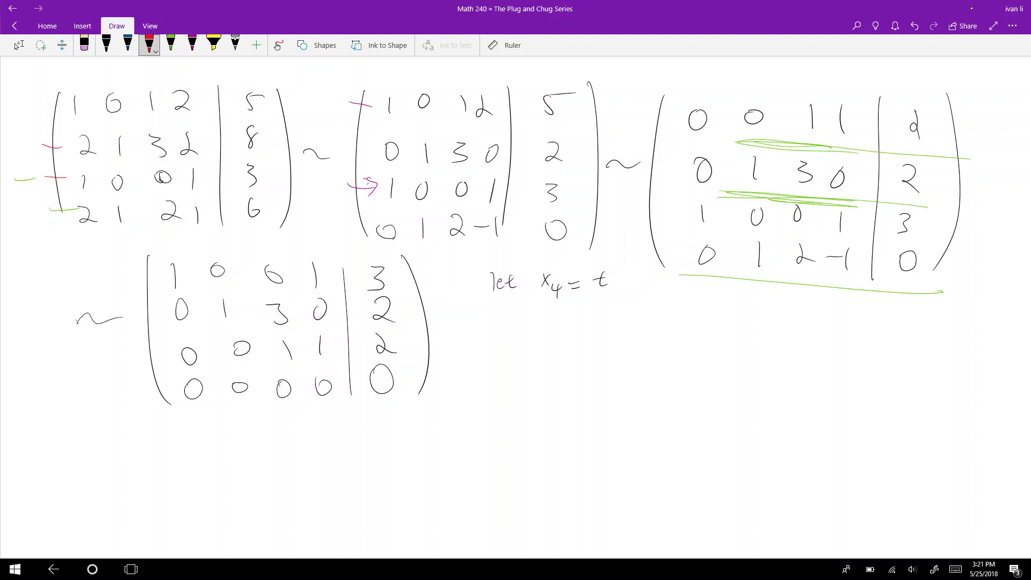
mouse_move(191, 425)
mouse_down()
mouse_move(236, 425)
mouse_move(238, 436)
mouse_move(325, 439)
mouse_move(337, 414)
mouse_up()
drag(322, 428, 333, 426)
scroll(483, 263, right, 3)
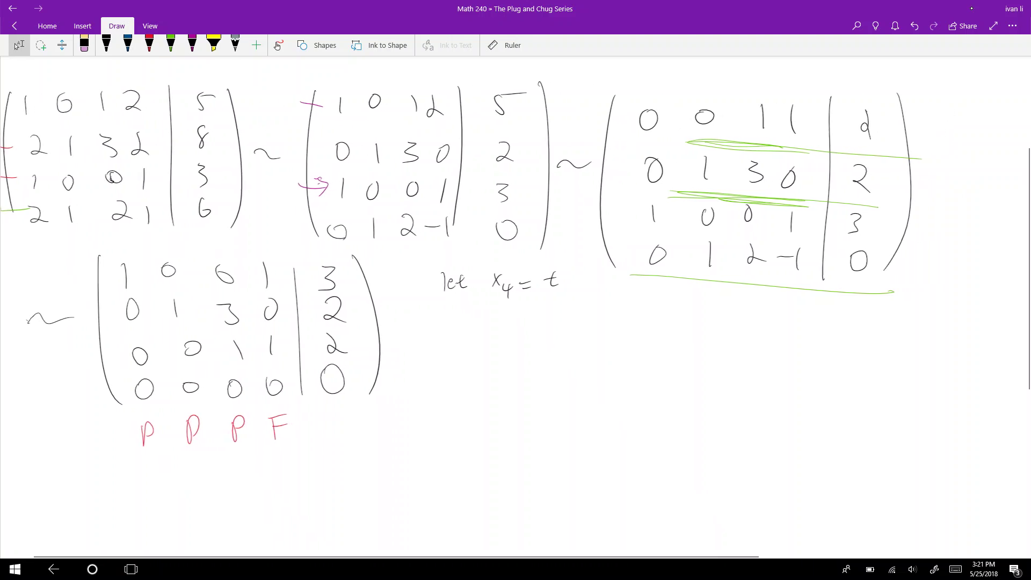
click(107, 45)
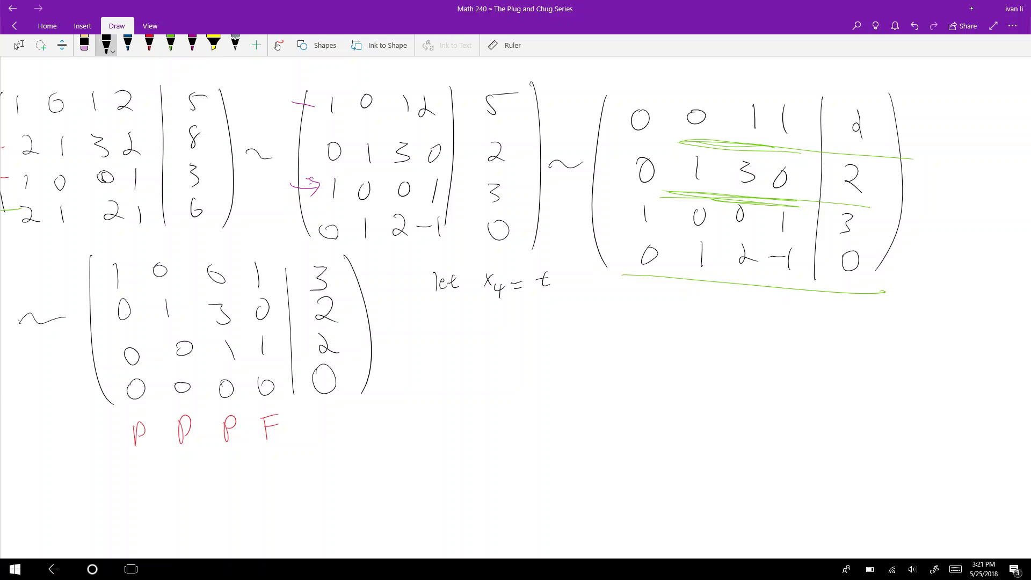
Underline the 1 1 in row three in green and write x3 + x4 = 2
click(17, 46)
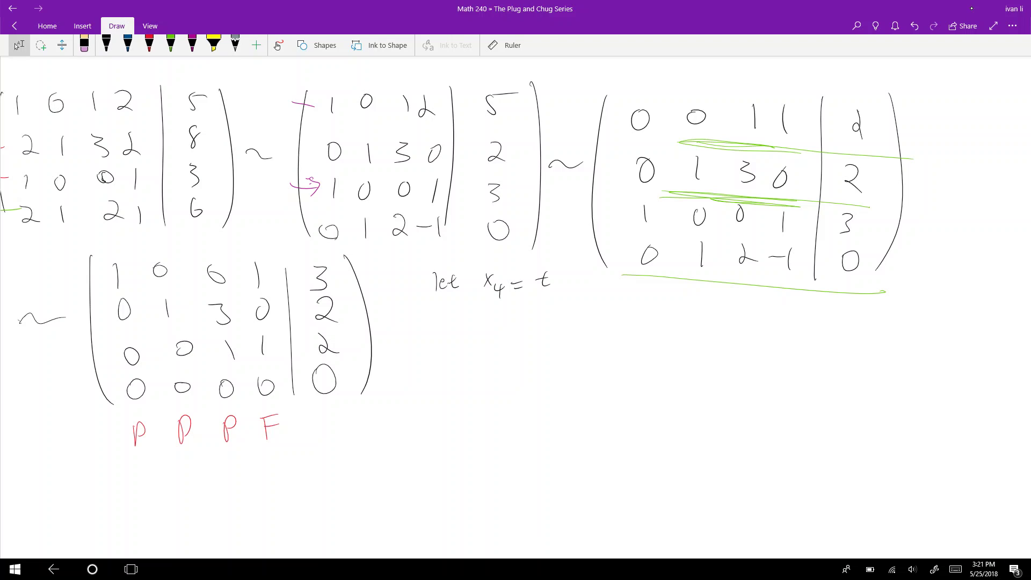
click(170, 45)
drag(208, 364, 274, 356)
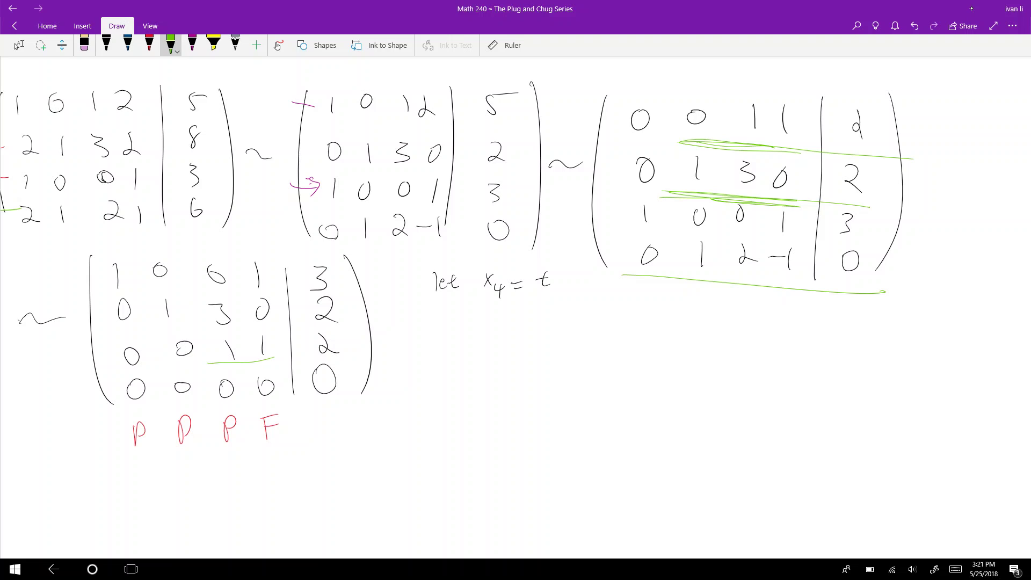
mouse_move(475, 312)
mouse_down()
mouse_move(469, 333)
mouse_move(487, 334)
mouse_up()
drag(490, 322, 528, 334)
drag(532, 321, 545, 325)
drag(551, 317, 561, 324)
Write x3 = 2 − t beneath the equation
drag(484, 359, 504, 379)
drag(510, 364, 521, 363)
drag(510, 369, 567, 372)
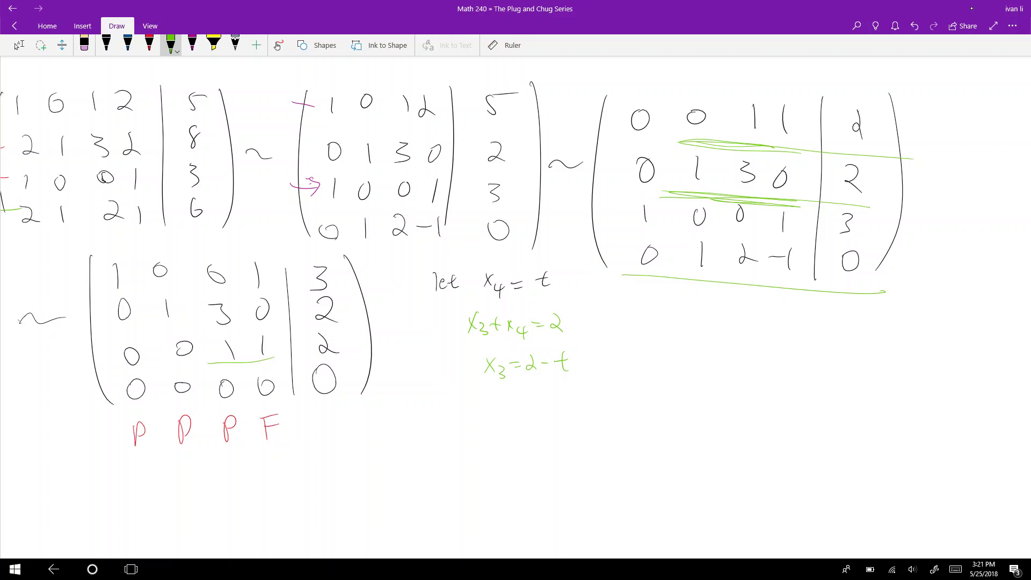
click(192, 43)
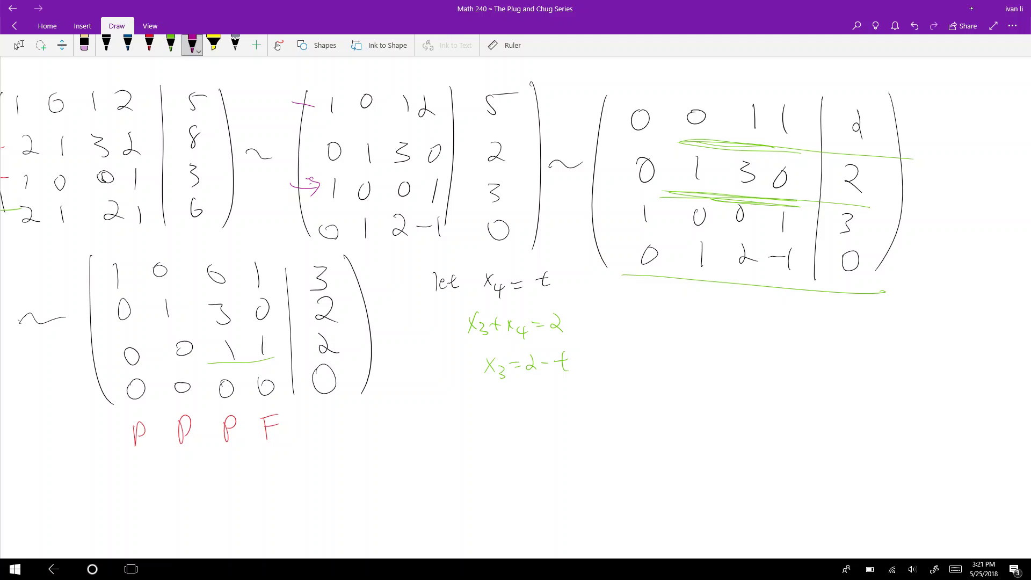
In magenta, underline row two and write x2 = 2 − 3x3 = 2 − 3(2 − t)
drag(110, 335, 337, 321)
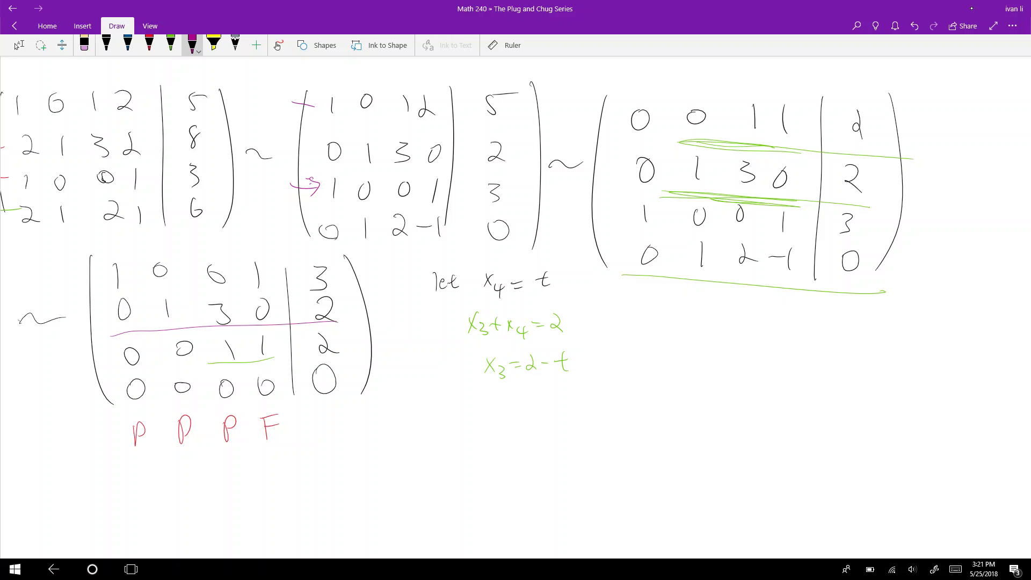
drag(458, 408, 468, 427)
mouse_move(467, 409)
mouse_down()
mouse_move(459, 426)
mouse_move(483, 431)
mouse_up()
mouse_move(493, 413)
mouse_down()
mouse_move(530, 424)
mouse_move(544, 417)
mouse_up()
mouse_move(547, 409)
mouse_down()
mouse_move(554, 424)
mouse_move(569, 422)
mouse_up()
mouse_move(569, 410)
mouse_down()
mouse_move(563, 422)
mouse_move(579, 429)
mouse_up()
drag(497, 450, 533, 454)
drag(537, 448, 568, 453)
mouse_move(575, 441)
mouse_down()
mouse_move(585, 452)
mouse_move(594, 443)
mouse_up()
drag(597, 442, 607, 441)
drag(603, 434, 616, 460)
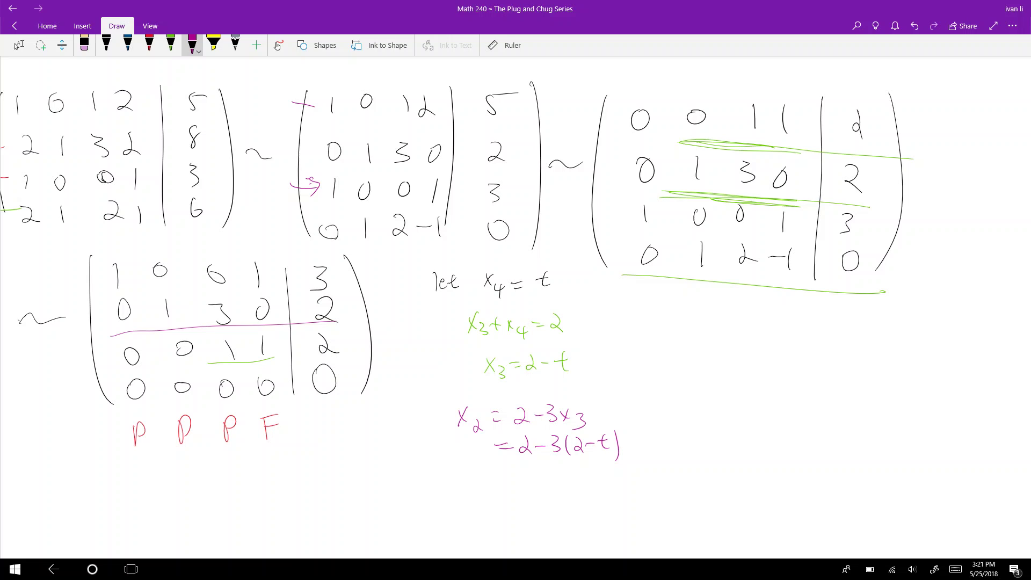
Simplify the next line to x2 = 3t − 4
drag(514, 474, 516, 489)
mouse_move(524, 481)
mouse_down()
mouse_move(538, 490)
mouse_move(568, 480)
mouse_up()
mouse_move(563, 474)
mouse_down()
mouse_move(562, 488)
mouse_move(568, 478)
mouse_move(580, 483)
mouse_up()
drag(574, 473, 573, 491)
mouse_move(460, 475)
mouse_down()
mouse_move(470, 490)
mouse_move(458, 489)
mouse_up()
drag(474, 486, 487, 491)
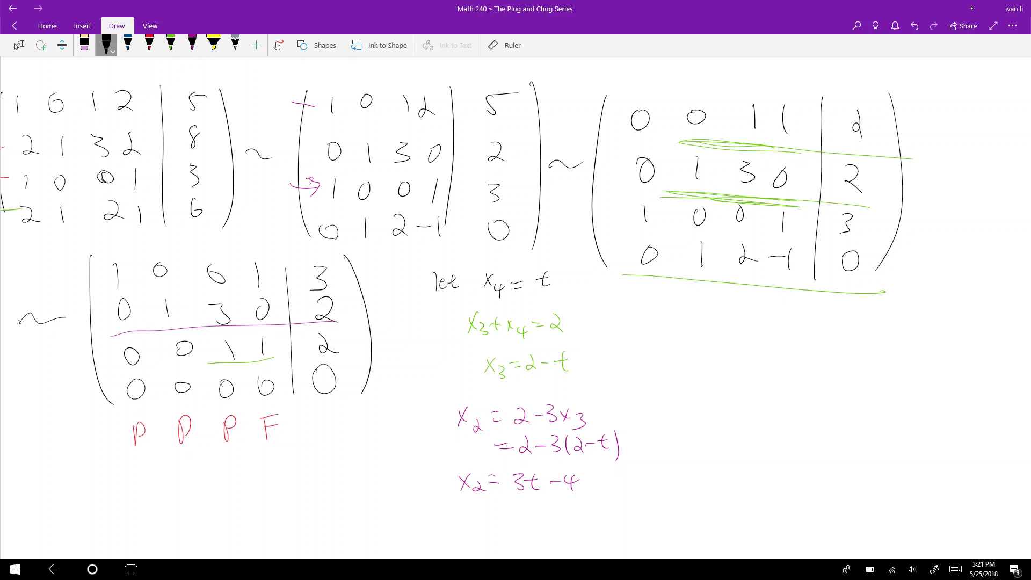
With the black pen, write x1 = 3 − t below the x2 result
scroll(515, 301, down, 2)
click(20, 46)
click(106, 45)
mouse_move(469, 420)
mouse_down()
mouse_move(481, 437)
mouse_move(470, 436)
mouse_up()
mouse_move(487, 431)
mouse_down()
mouse_move(487, 441)
mouse_move(509, 424)
mouse_up()
drag(499, 430, 510, 429)
drag(523, 419, 522, 433)
drag(536, 426, 567, 425)
drag(561, 415, 571, 433)
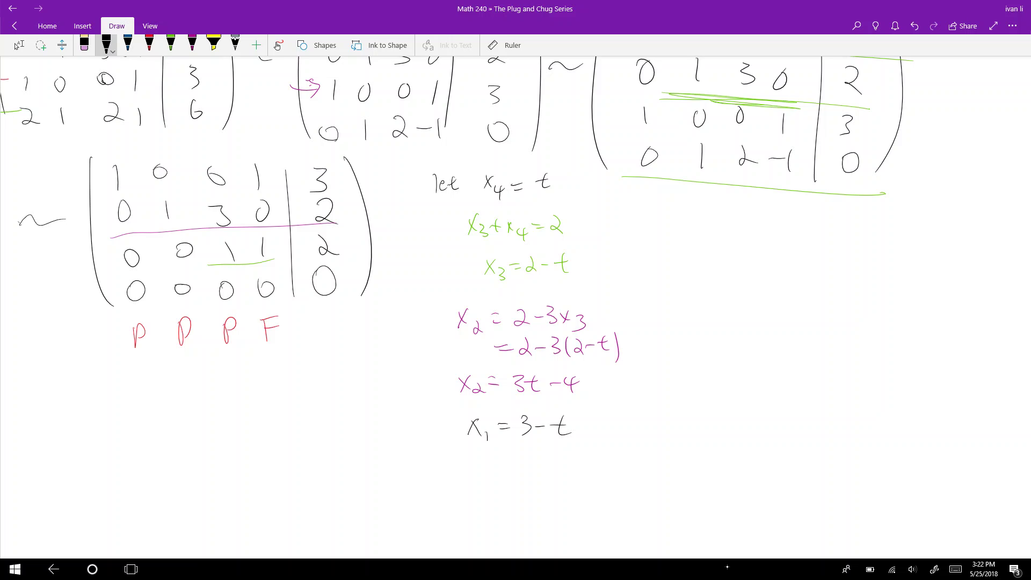
Write the column vector with entries 3−t, 3t−4, 2−t, t and closing bracket
mouse_move(757, 221)
mouse_down()
mouse_move(757, 346)
mouse_move(772, 243)
mouse_move(794, 235)
mouse_up()
drag(801, 226, 799, 242)
drag(795, 231, 808, 228)
mouse_move(769, 264)
mouse_down()
mouse_move(769, 277)
mouse_move(786, 277)
mouse_up()
drag(794, 270, 821, 268)
mouse_move(816, 262)
mouse_down()
mouse_move(814, 286)
mouse_move(786, 313)
mouse_move(796, 308)
mouse_up()
mouse_move(804, 302)
mouse_down()
mouse_move(817, 299)
mouse_move(819, 315)
mouse_up()
mouse_move(786, 335)
mouse_down()
mouse_move(802, 333)
mouse_move(806, 344)
mouse_up()
mouse_move(831, 219)
mouse_down()
mouse_move(850, 328)
mouse_move(838, 368)
mouse_up()
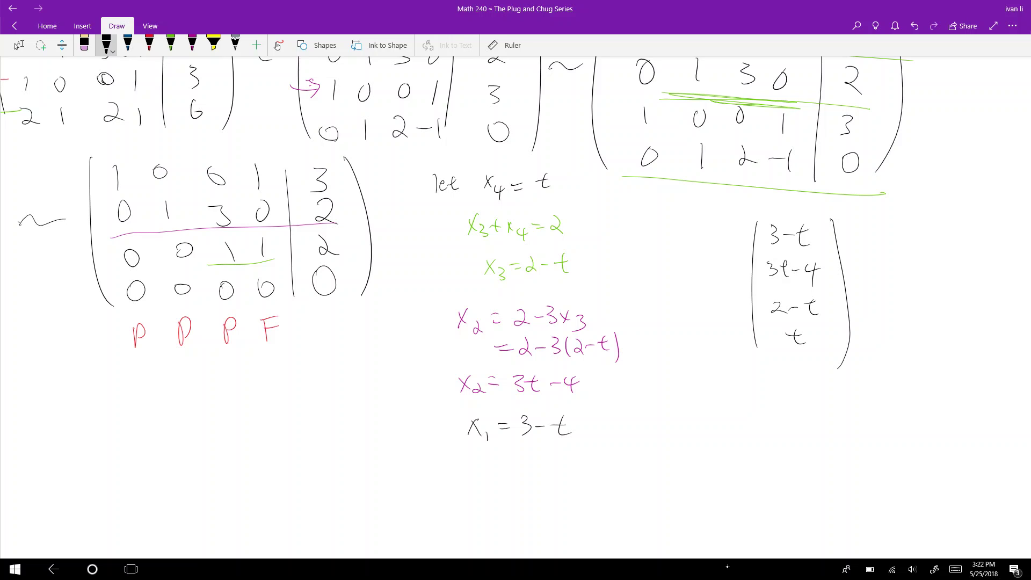
Erase and neatly rewrite the 3t−4 entry, then label the vector x⃗ =
mouse_move(785, 263)
mouse_down()
mouse_move(815, 274)
mouse_move(766, 283)
mouse_up()
mouse_move(778, 268)
mouse_down()
mouse_move(783, 286)
mouse_move(803, 276)
mouse_up()
drag(811, 268, 818, 288)
drag(706, 278, 716, 299)
mouse_move(715, 283)
mouse_down()
mouse_move(705, 299)
mouse_move(724, 270)
mouse_up()
drag(728, 280, 734, 278)
scroll(457, 268, up, 5)
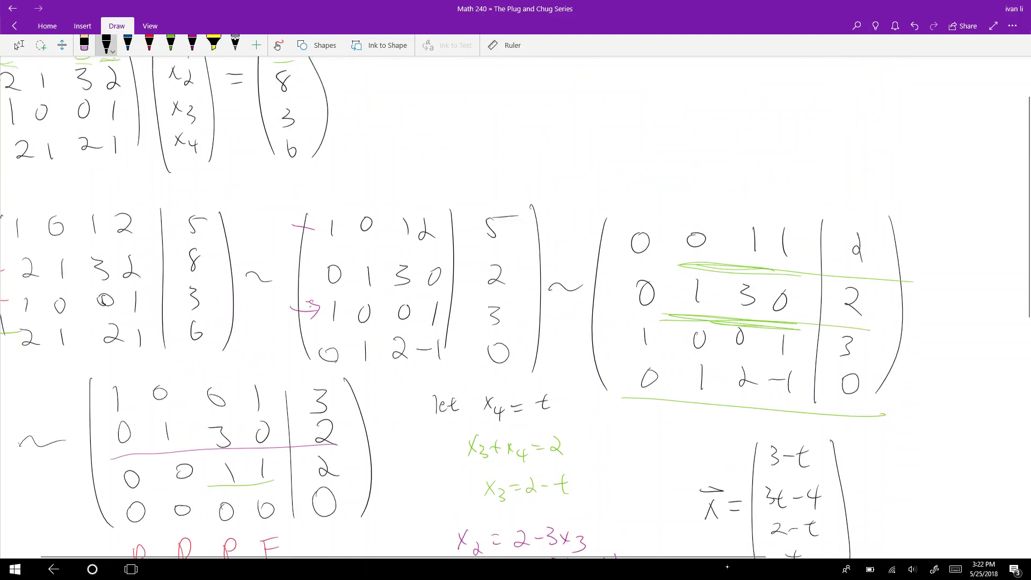
With the black pen, scribble a double underline beneath x3 · x4 = 0 at the top
click(19, 45)
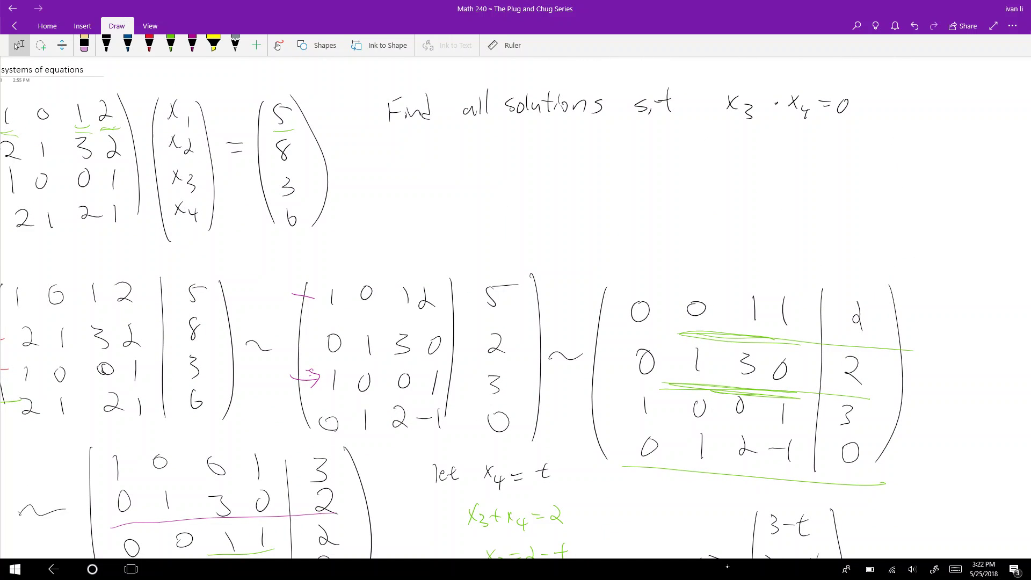
click(105, 45)
mouse_move(728, 133)
mouse_down()
mouse_move(902, 130)
mouse_move(702, 161)
mouse_up()
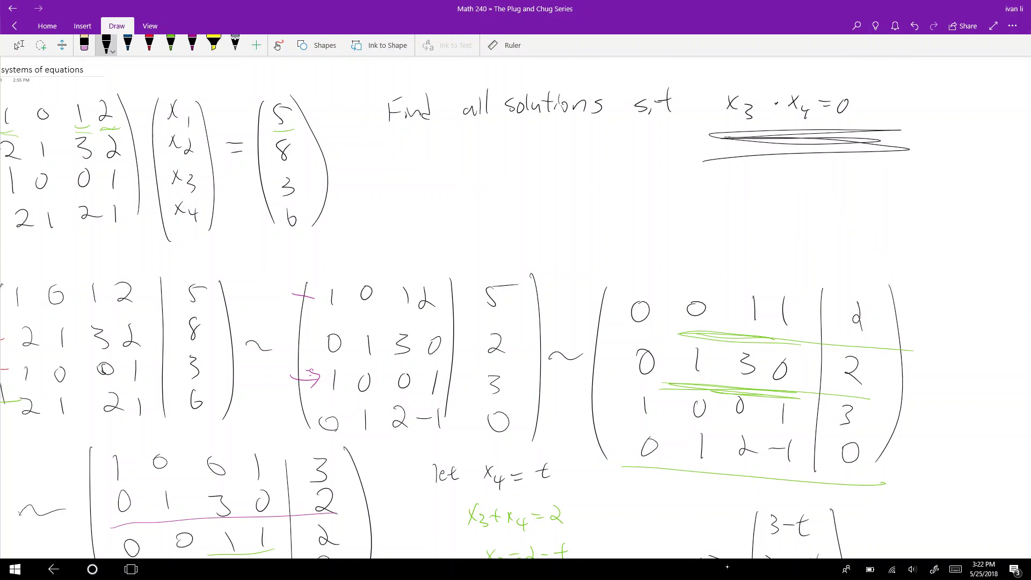
scroll(516, 307, down, 6)
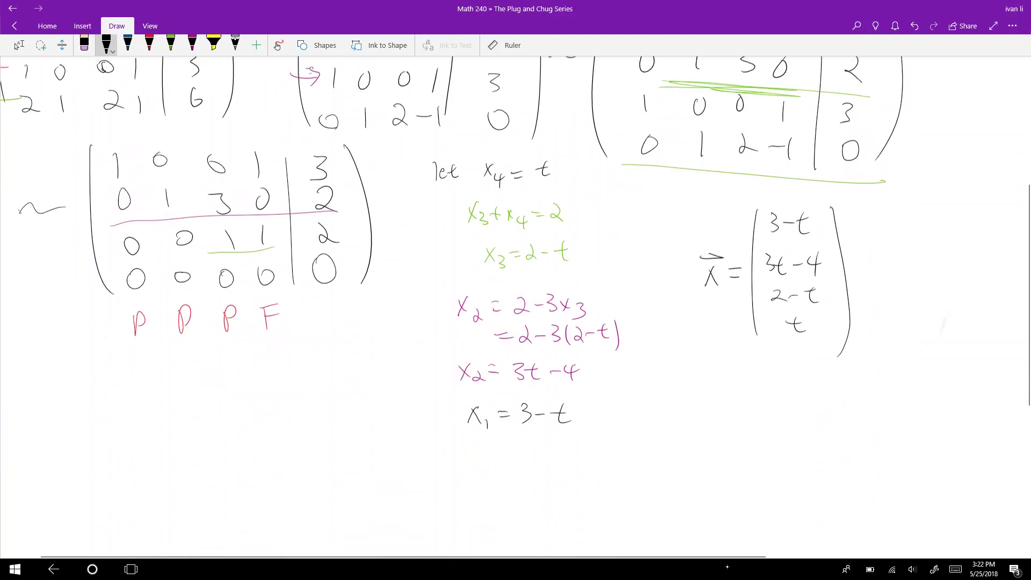
scroll(515, 306, up, 7)
scroll(515, 306, down, 1)
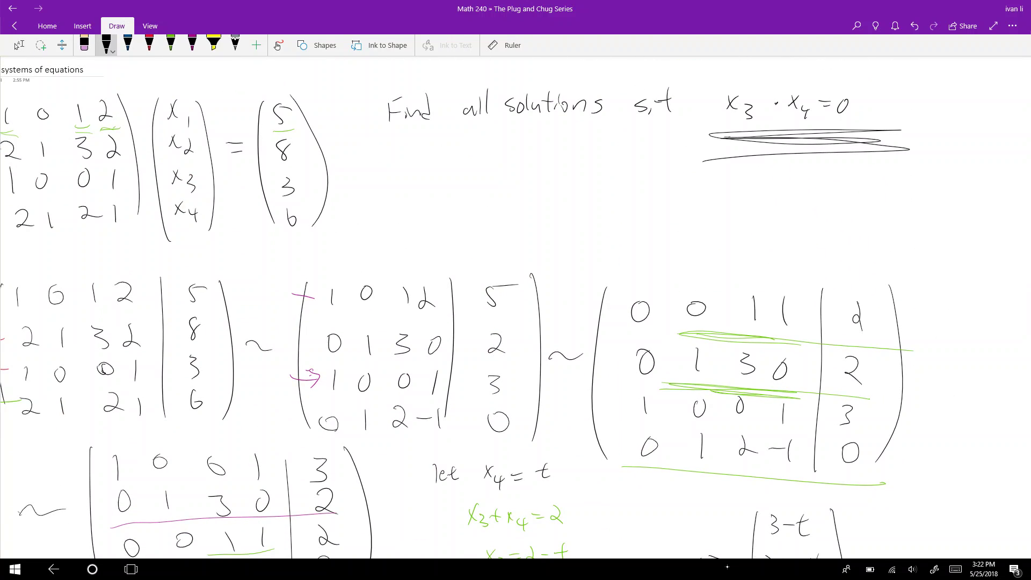
scroll(516, 306, down, 9)
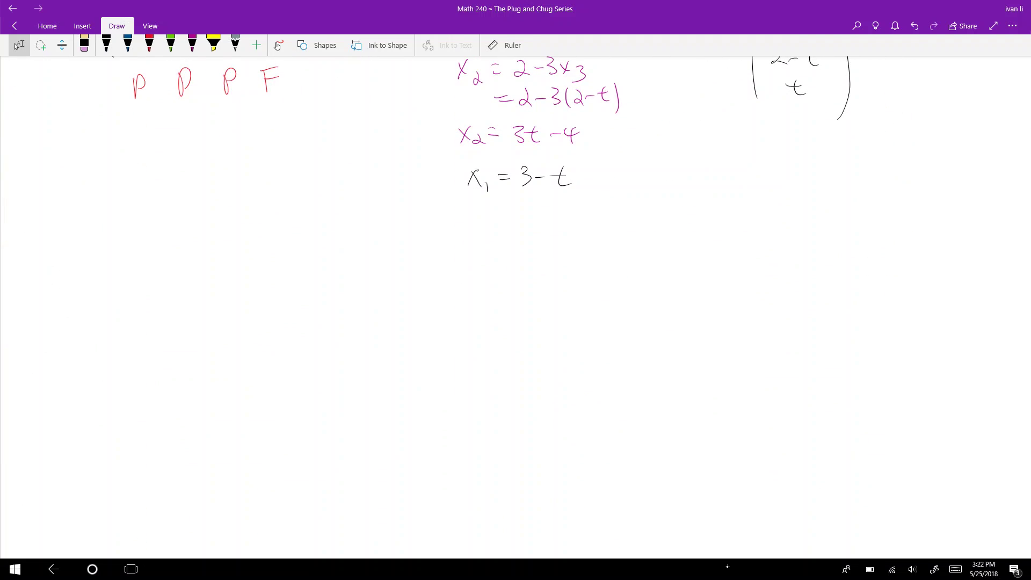
Write 'x3 = 0, then t = 2' below the working in black ink
click(106, 46)
drag(124, 273, 135, 288)
mouse_move(134, 273)
mouse_down()
mouse_move(125, 288)
mouse_move(141, 294)
mouse_move(160, 277)
mouse_up()
drag(152, 282, 178, 273)
scroll(516, 307, up, 2)
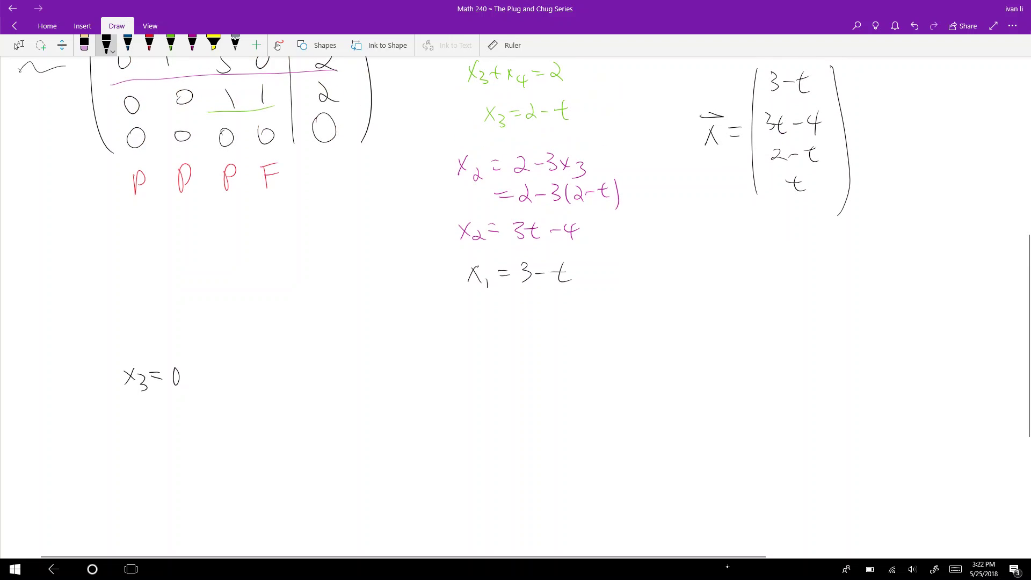
click(19, 45)
click(106, 45)
mouse_move(208, 385)
mouse_down()
mouse_move(200, 395)
mouse_move(243, 368)
mouse_up()
mouse_move(237, 362)
mouse_down()
mouse_move(235, 382)
mouse_move(259, 379)
mouse_up()
drag(264, 373, 278, 380)
mouse_move(296, 369)
mouse_down()
mouse_move(313, 367)
mouse_move(305, 381)
mouse_up()
drag(322, 375, 352, 379)
Write x⃗ = and start the column vector with its first component 1
drag(156, 445, 168, 462)
mouse_move(167, 447)
mouse_down()
mouse_move(156, 462)
mouse_move(169, 436)
mouse_move(195, 443)
mouse_up()
drag(182, 449, 198, 449)
drag(217, 410, 226, 535)
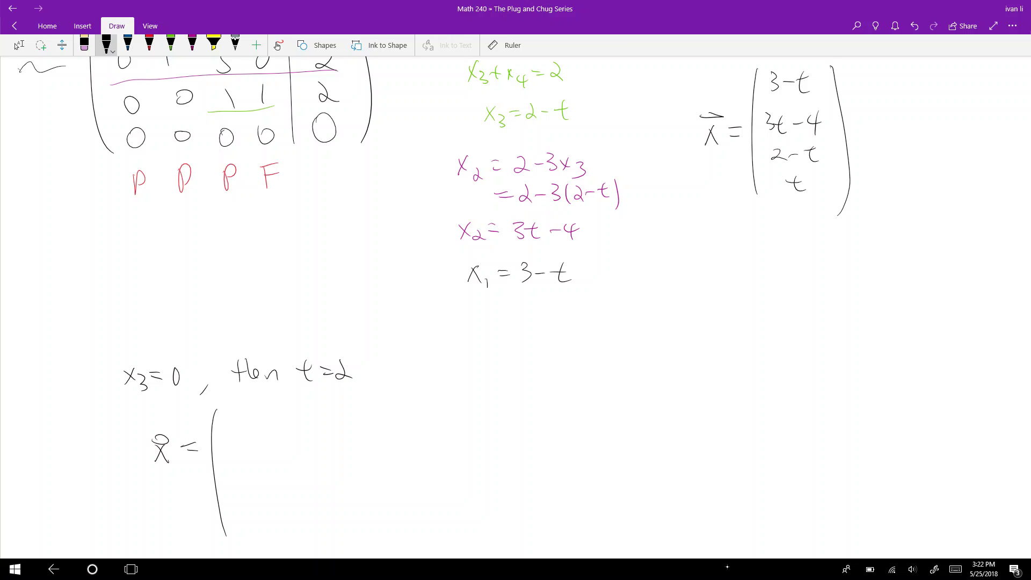
mouse_move(241, 415)
mouse_down()
mouse_move(237, 473)
mouse_move(256, 473)
mouse_move(250, 486)
mouse_move(264, 530)
mouse_move(283, 540)
mouse_up()
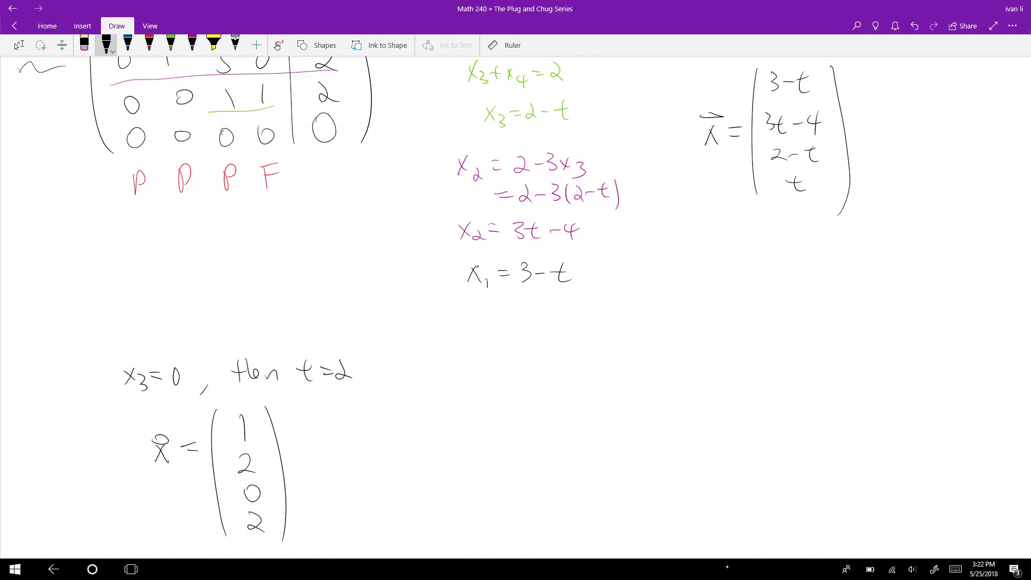
Label the first case i) and write 'ii) x4 = 0, then t = 0' beside it
drag(57, 377, 80, 392)
drag(74, 353, 91, 409)
mouse_move(448, 362)
mouse_down()
mouse_move(450, 379)
mouse_move(466, 379)
mouse_up()
drag(468, 338, 477, 399)
mouse_move(523, 357)
mouse_down()
mouse_move(534, 374)
mouse_move(525, 373)
mouse_up()
mouse_move(537, 367)
mouse_down()
mouse_move(548, 382)
mouse_move(566, 360)
mouse_up()
drag(555, 369, 568, 366)
drag(581, 356, 629, 376)
drag(636, 348, 648, 375)
drag(655, 374, 716, 358)
mouse_move(710, 349)
mouse_down()
mouse_move(715, 374)
mouse_move(738, 357)
mouse_up()
drag(752, 357, 751, 358)
Write x⃗ = with the column vector 3, −4, 2, 0 for case ii
drag(554, 434, 569, 457)
mouse_move(569, 436)
mouse_down()
mouse_move(550, 457)
mouse_move(571, 433)
mouse_move(616, 549)
mouse_up()
mouse_move(637, 406)
mouse_down()
mouse_move(649, 419)
mouse_move(634, 429)
mouse_up()
drag(624, 464, 666, 458)
mouse_move(653, 454)
mouse_down()
mouse_move(651, 504)
mouse_move(662, 510)
mouse_up()
drag(652, 528, 651, 529)
drag(671, 398, 685, 543)
scroll(515, 306, down, 1)
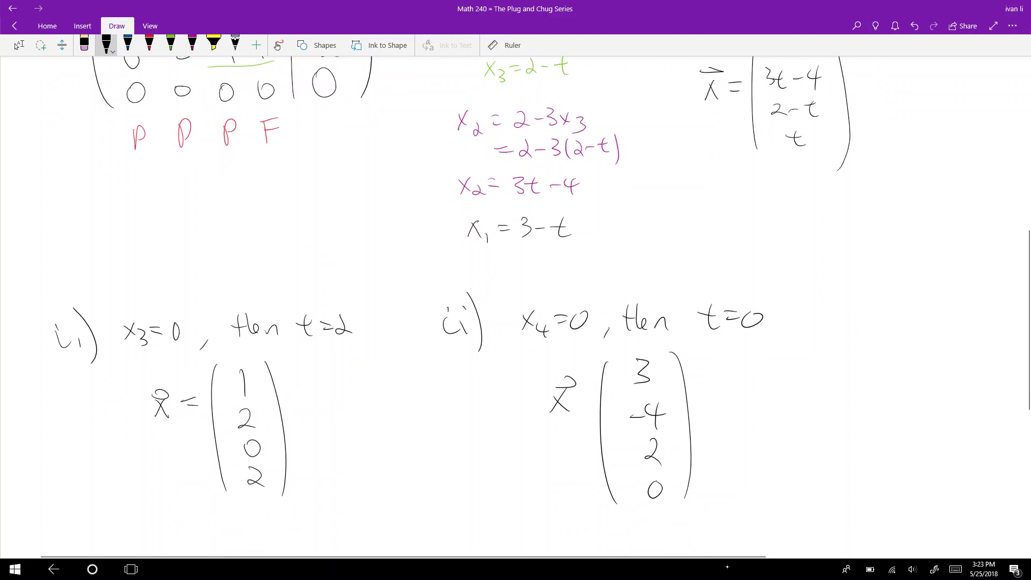
Thicken the scribbled underline beneath x3 · x4 = 0
click(19, 45)
scroll(516, 307, up, 10)
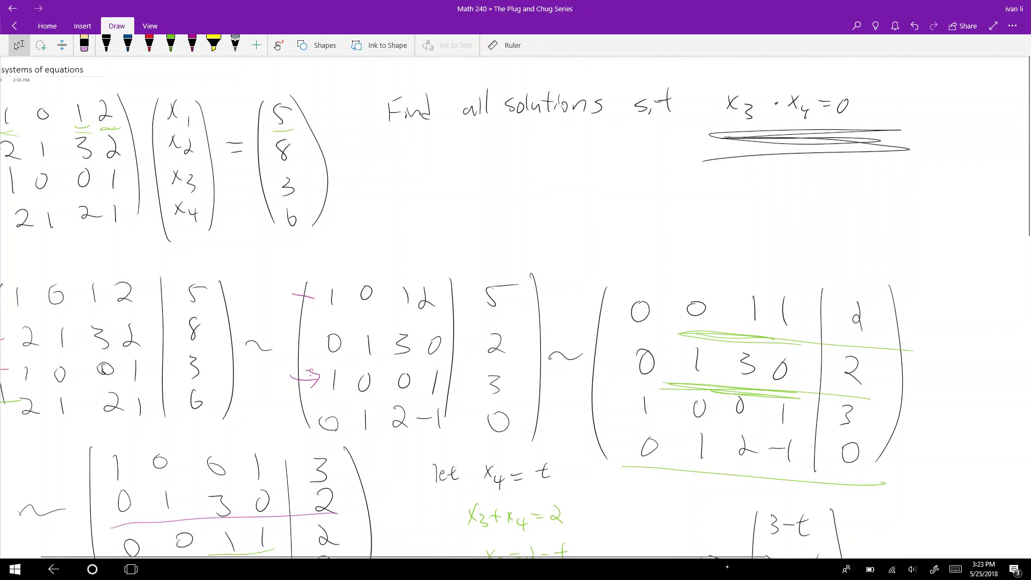
drag(712, 157, 873, 156)
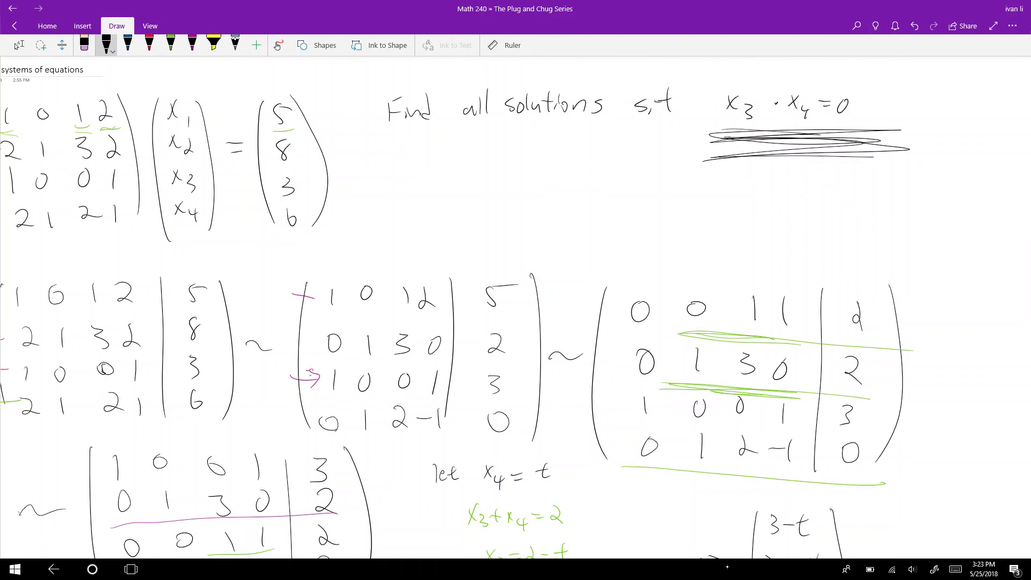
scroll(516, 306, left, 2)
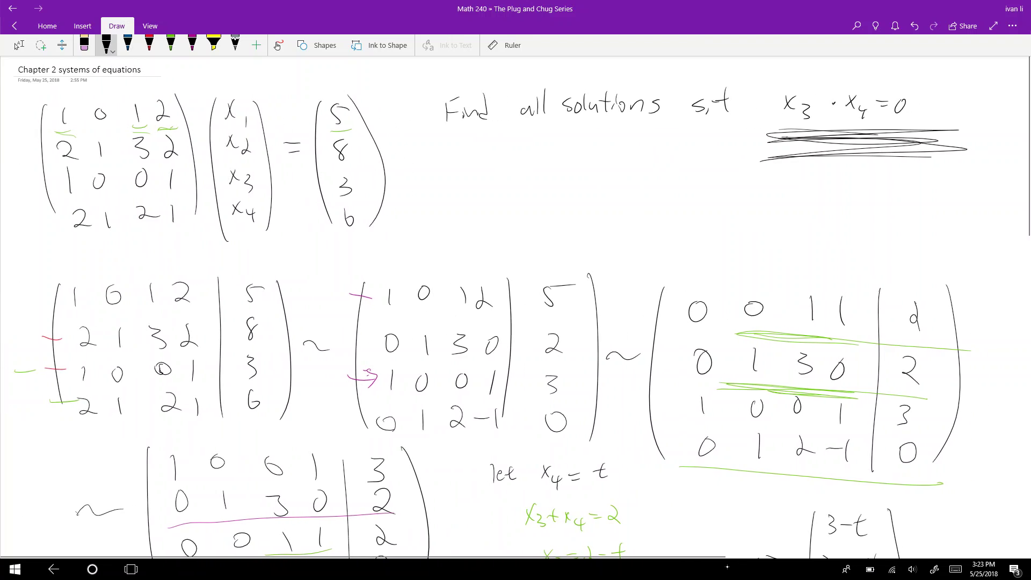
Trace over the x of the parametric solution vector to bolden it
click(18, 45)
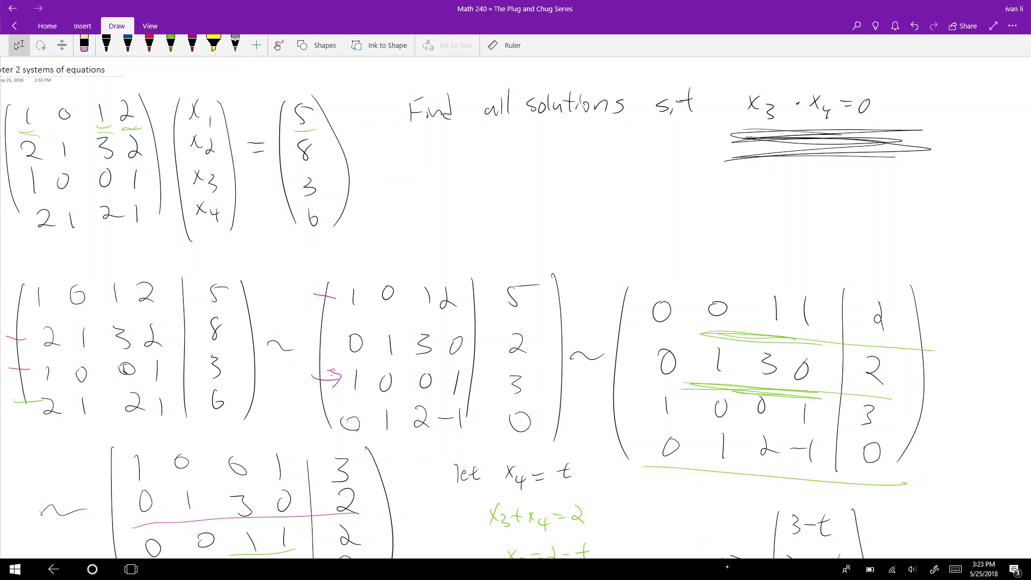
scroll(516, 306, down, 5)
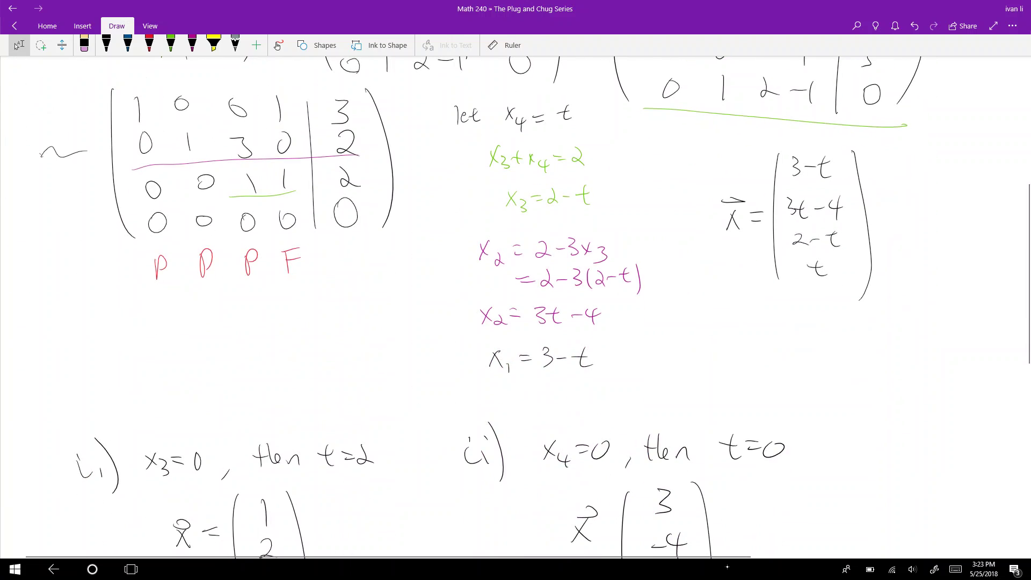
click(107, 45)
mouse_move(729, 210)
mouse_down()
mouse_move(737, 224)
mouse_move(727, 233)
mouse_up()
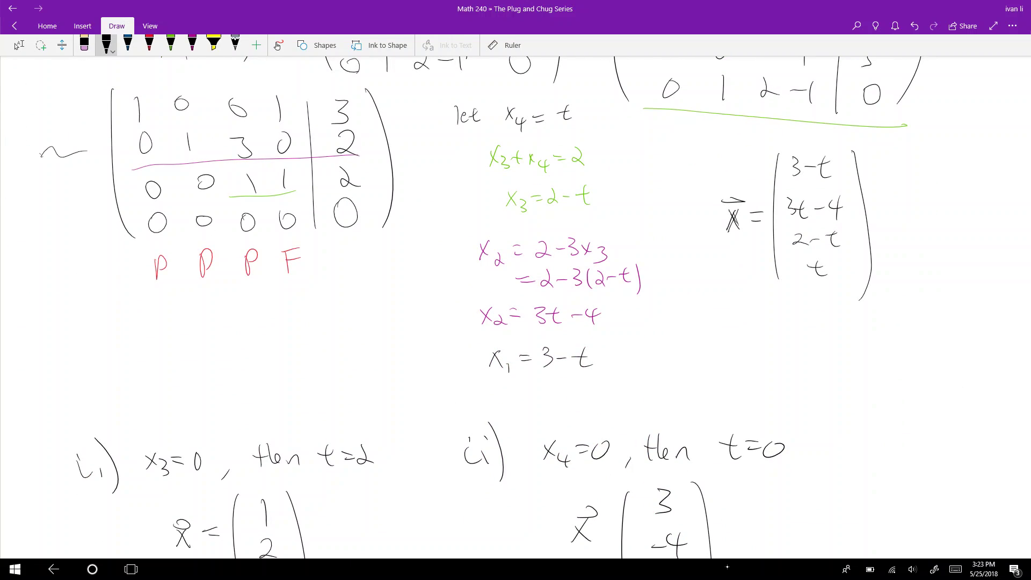
scroll(516, 306, down, 4)
Draw boxes around the case vectors (1, 2, 0, 2) and (3, −4, 2, 0)
mouse_move(151, 301)
mouse_down()
mouse_move(143, 442)
mouse_move(116, 471)
mouse_up()
drag(553, 305, 544, 434)
mouse_move(569, 276)
mouse_down()
mouse_move(762, 301)
mouse_move(514, 485)
mouse_up()
click(18, 45)
scroll(516, 306, up, 10)
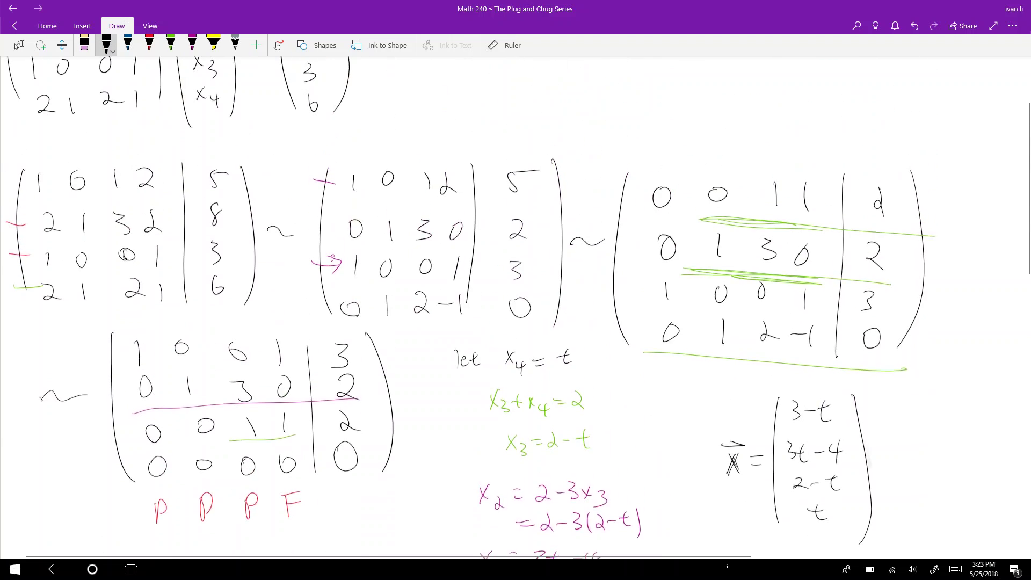
scroll(515, 307, down, 3)
scroll(515, 306, down, 10)
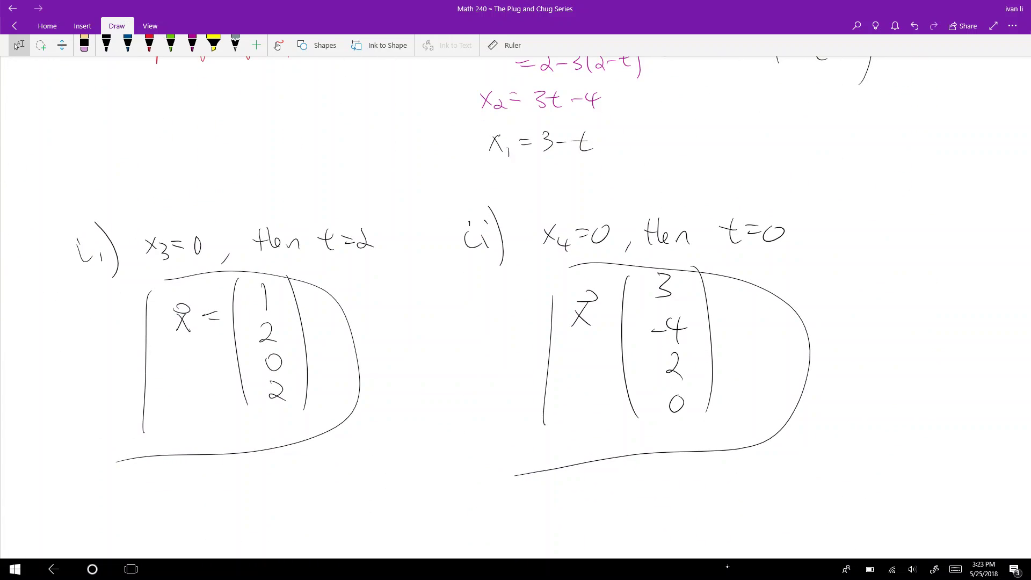
scroll(516, 307, up, 10)
scroll(515, 306, down, 1)
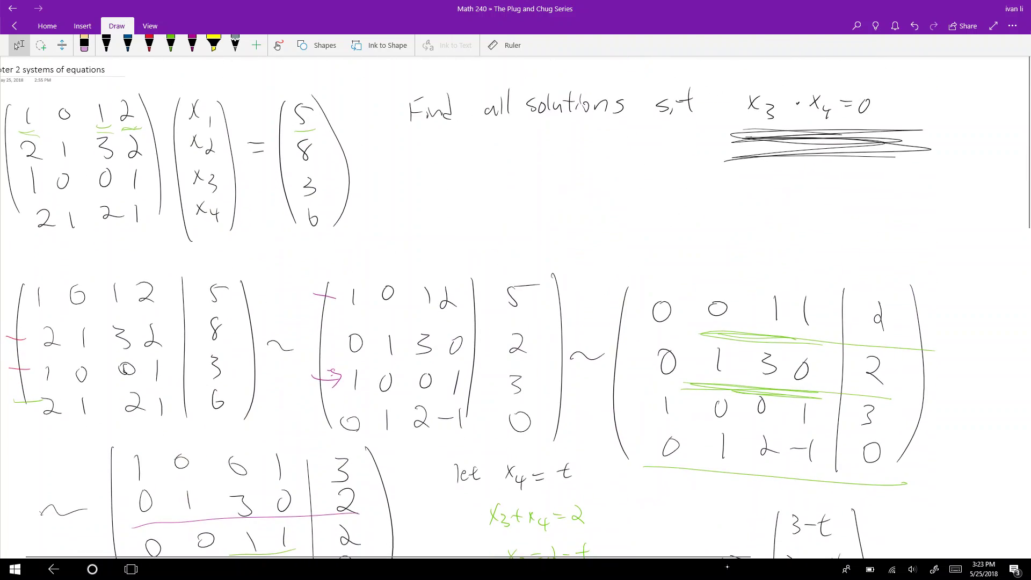
scroll(515, 307, right, 2)
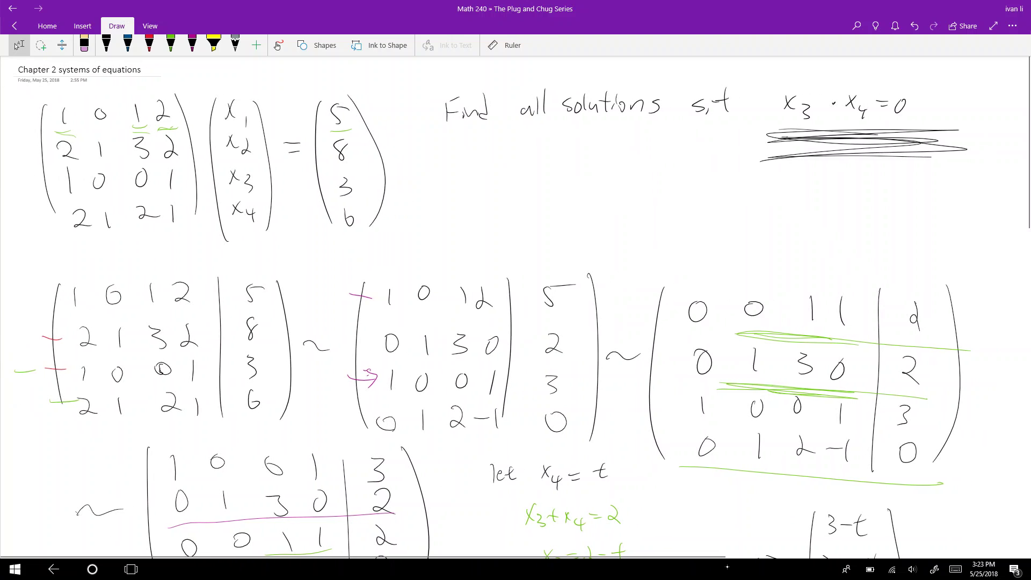